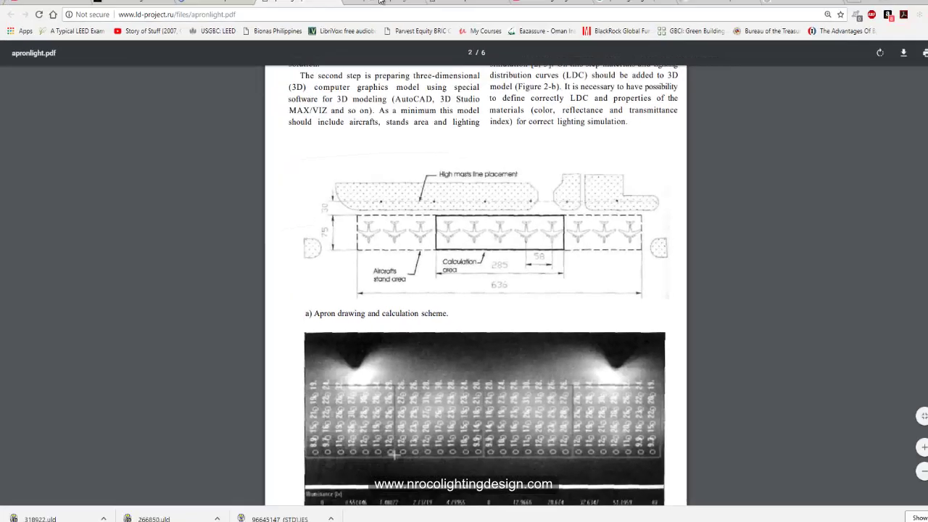
- Look over the Sterner airport design guide and the image results for apron lighting requirements
click(367, 8)
click(444, 8)
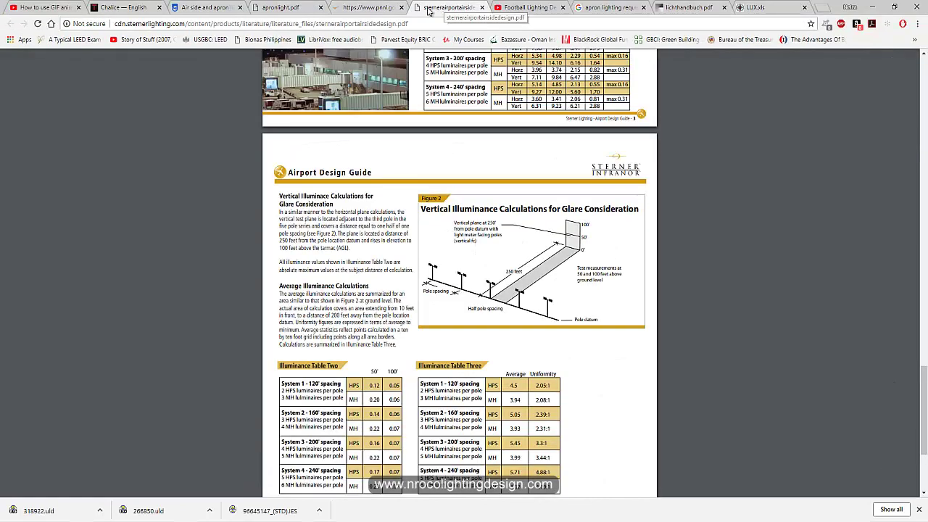
click(608, 8)
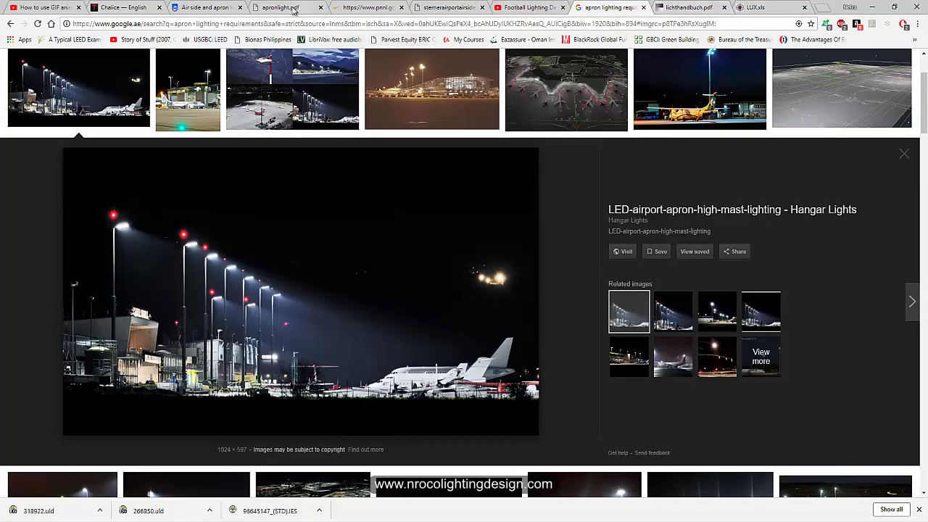
- Review apronlight.pdf from its title page to the apron drawing and horizontal illuminance figures on page 2
click(282, 8)
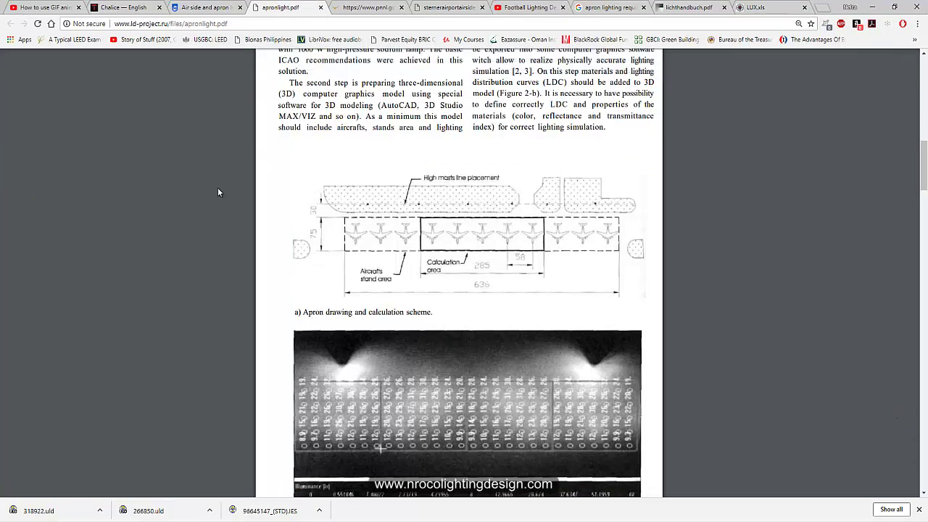
scroll(461, 189, up, 10)
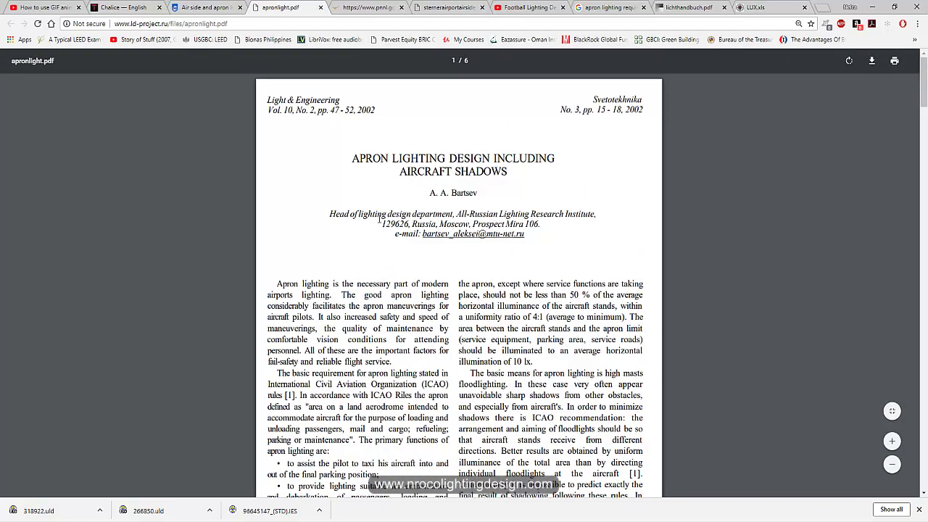
scroll(383, 307, down, 10)
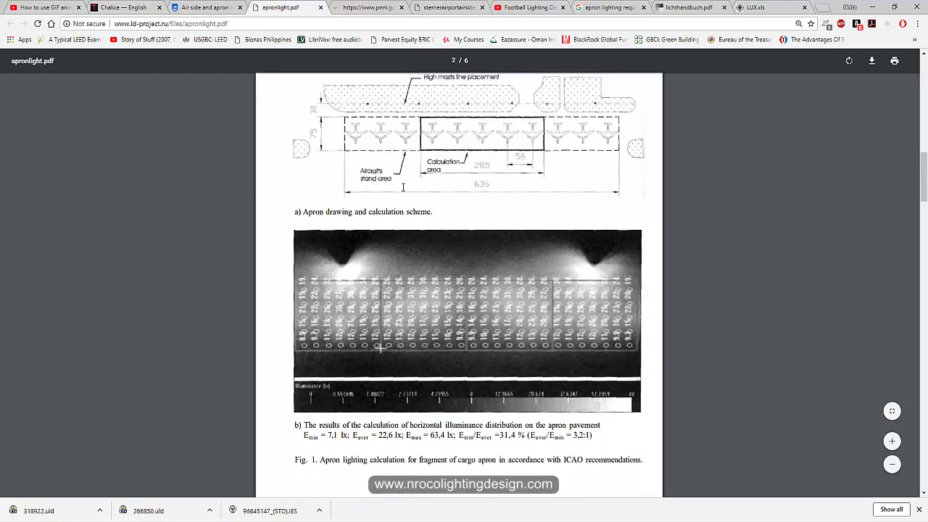
- Browse PNNL-24816.pdf from the introduction to the trial installation section, examining the aerial view and the HPS and LED photographs
key(ctrl+Tab)
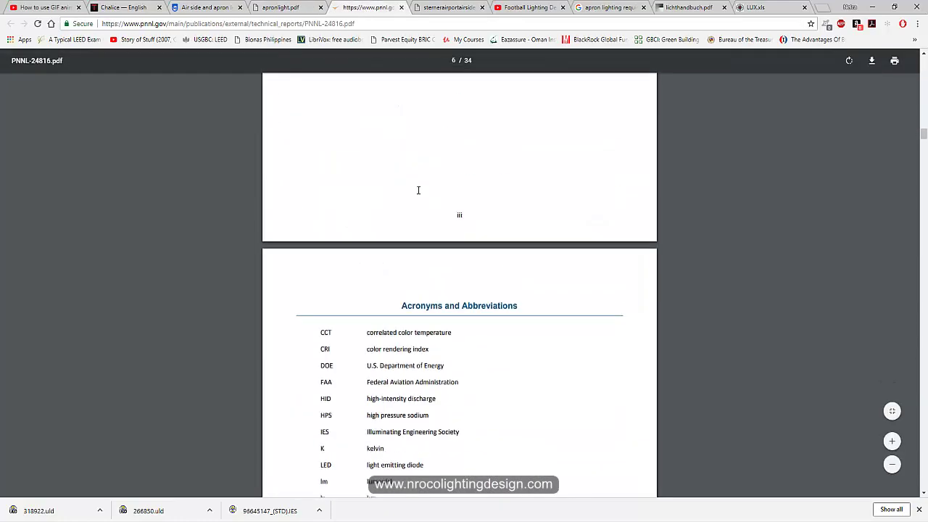
scroll(418, 190, down, 3)
scroll(420, 196, up, 10)
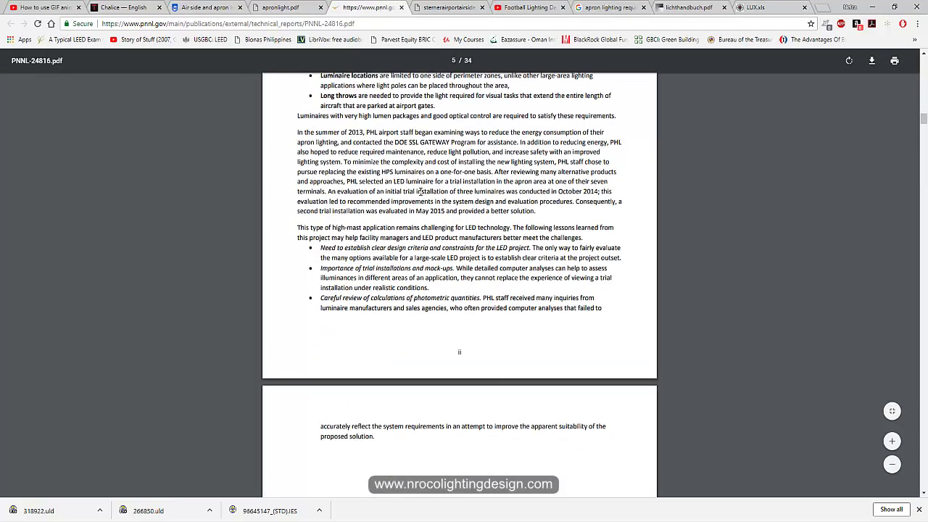
scroll(420, 191, down, 20)
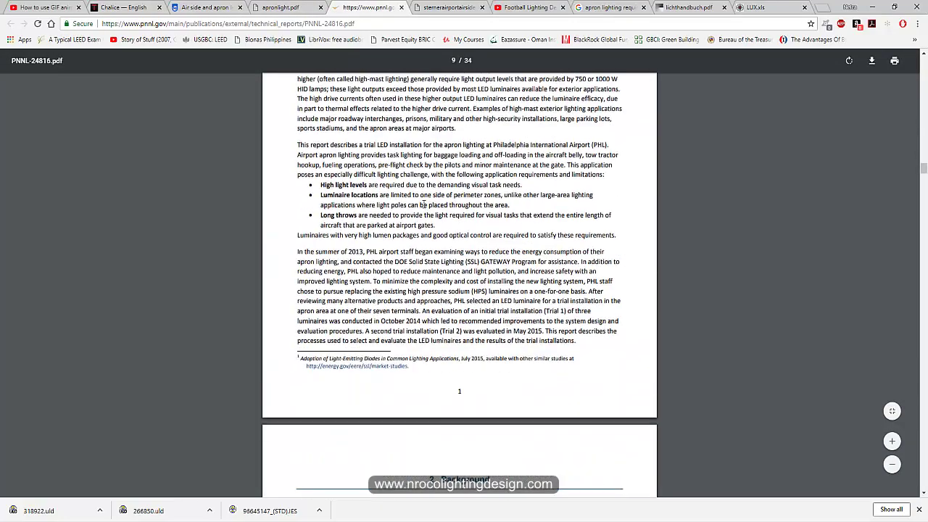
scroll(423, 204, down, 20)
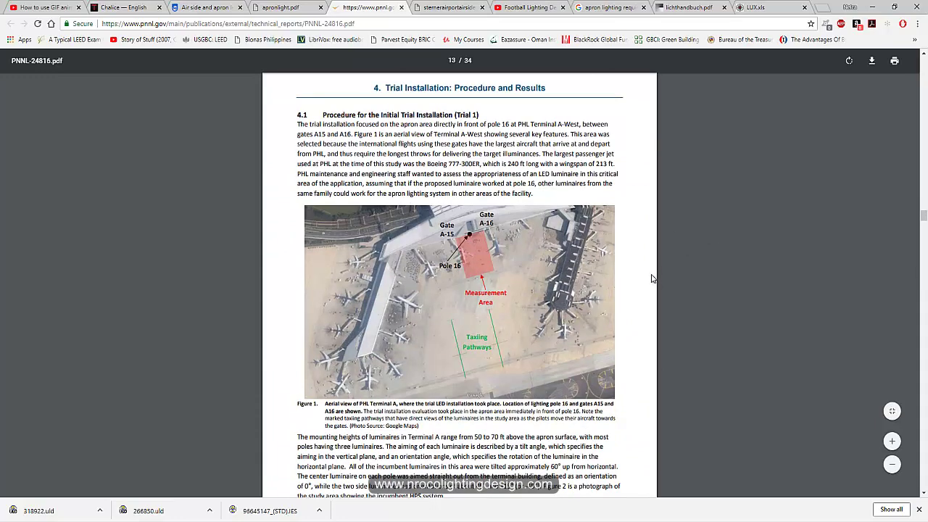
scroll(650, 279, down, 3)
scroll(648, 275, down, 3)
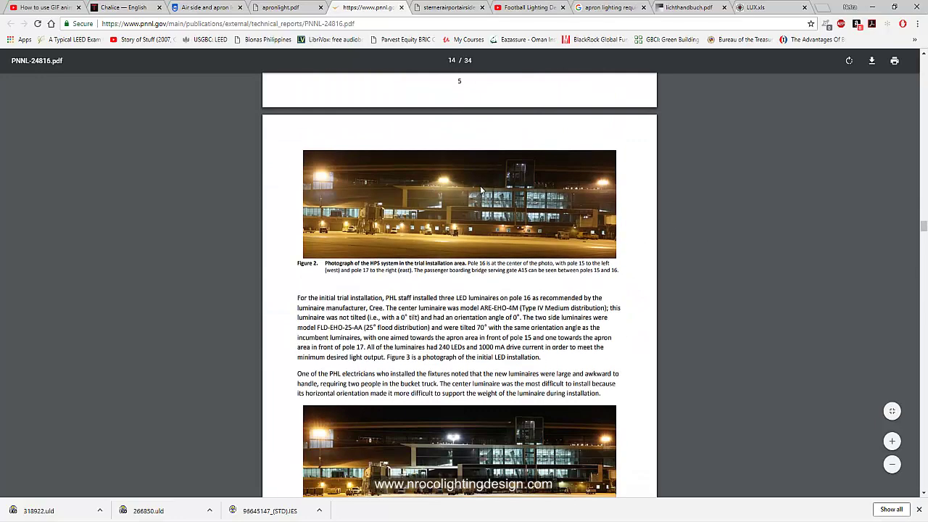
scroll(613, 273, down, 3)
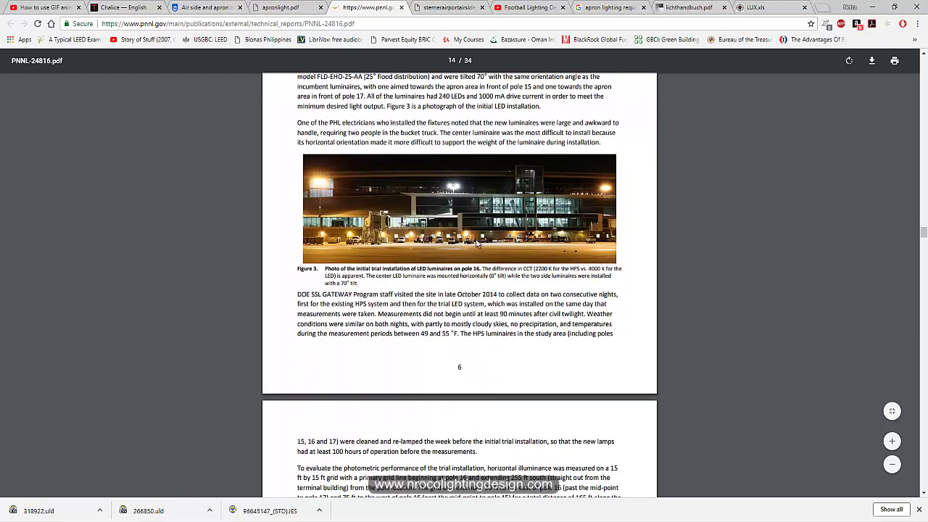
scroll(500, 249, up, 2)
scroll(500, 248, up, 2)
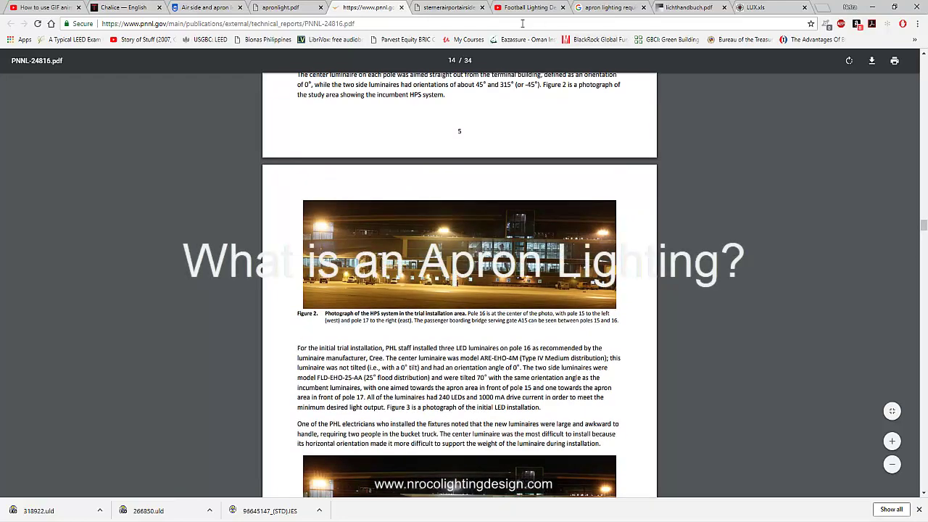
- Return to the apron lighting image results and preview first-row examples, including the CU Phosco, Voltimum, DigiKey and Kharkiv Airport images
click(609, 8)
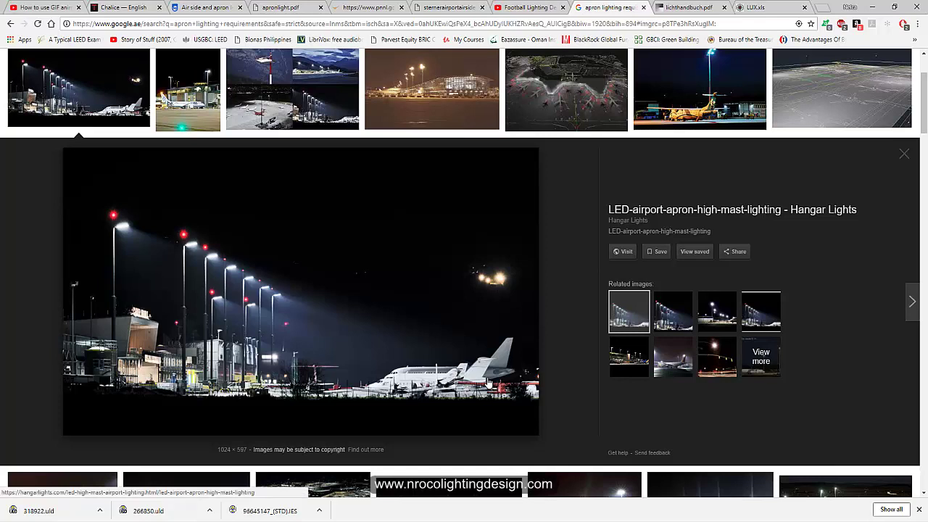
click(193, 101)
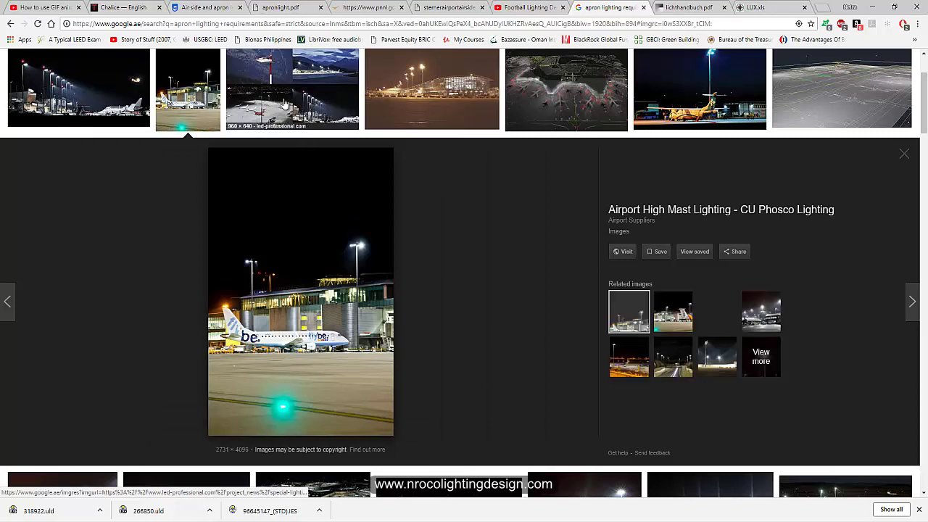
click(424, 83)
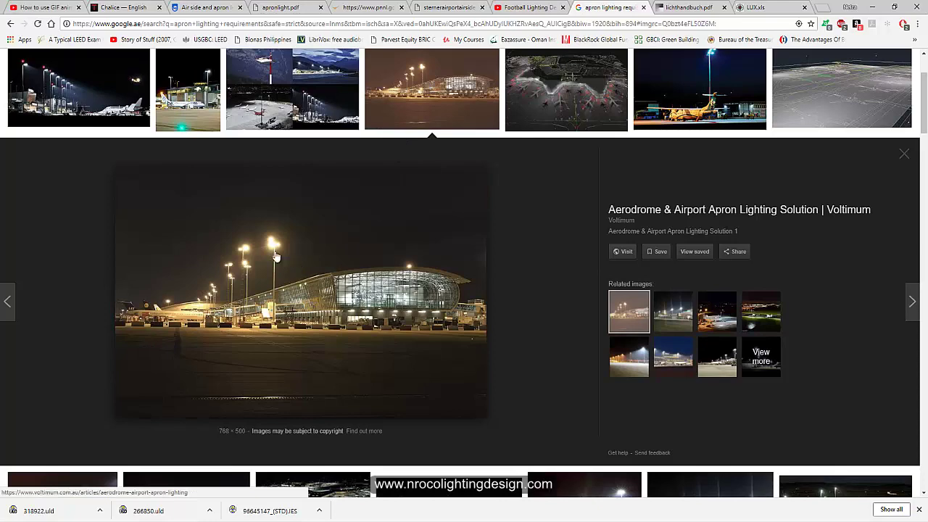
click(702, 90)
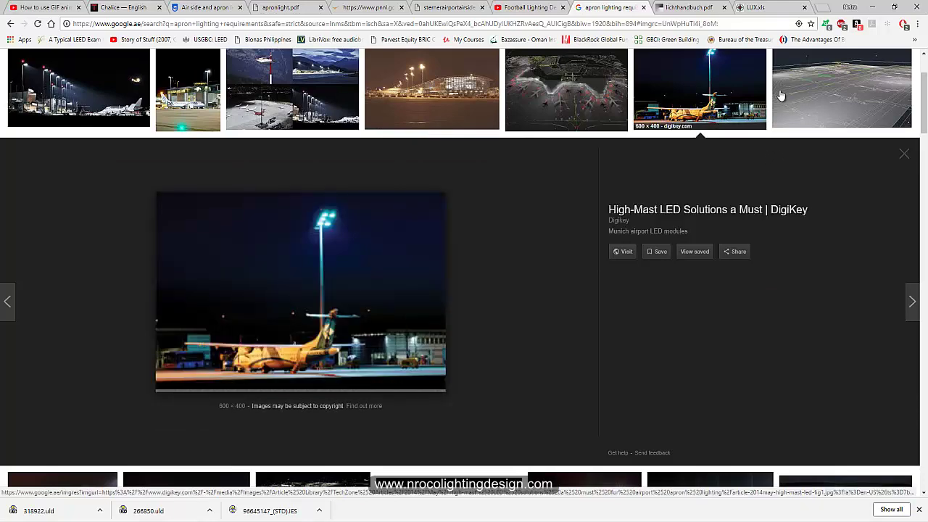
key(Right)
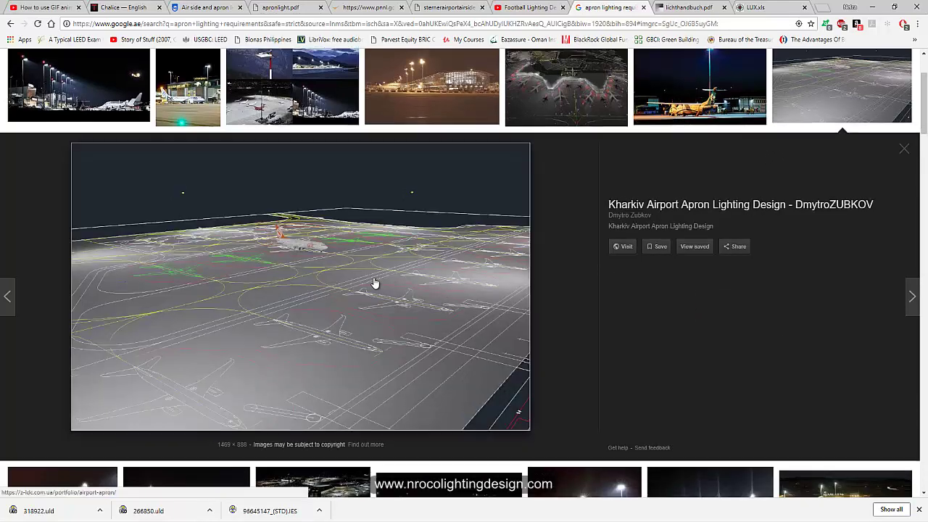
- Preview the EWO brochure, Innsbruck Airport and Ultra-Tech airport lighting images further down the results
scroll(375, 282, down, 3)
click(48, 324)
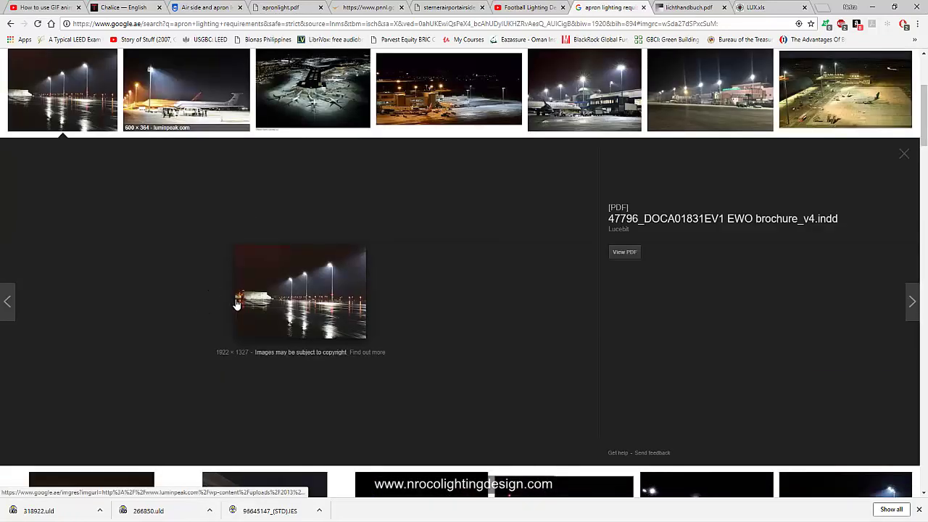
scroll(237, 303, down, 4)
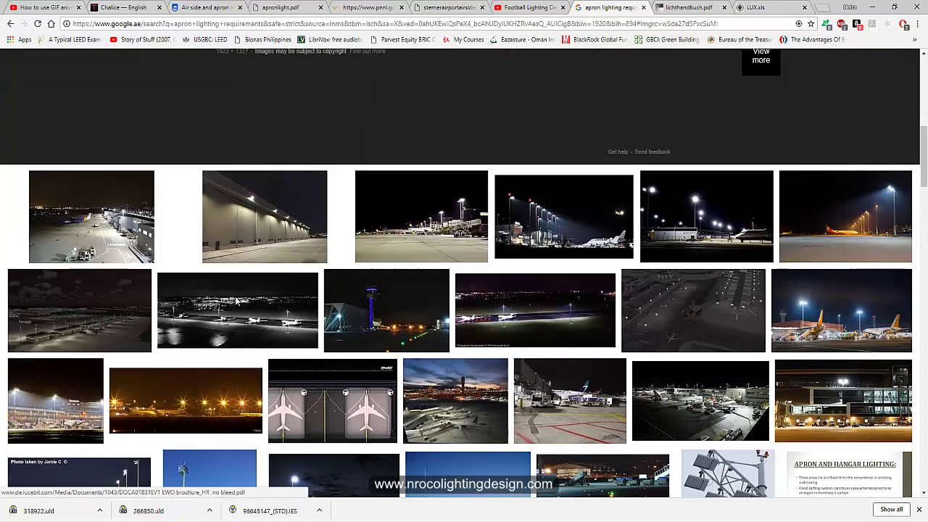
click(552, 231)
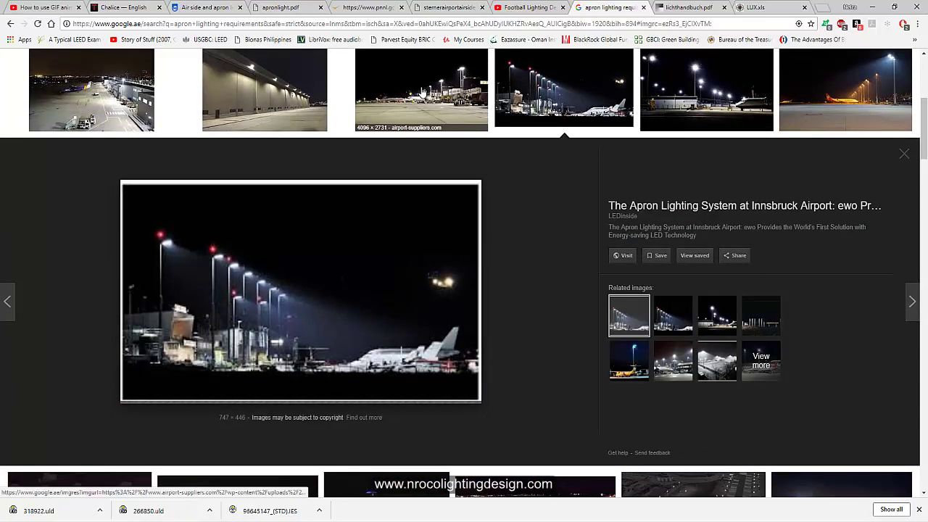
key(Right)
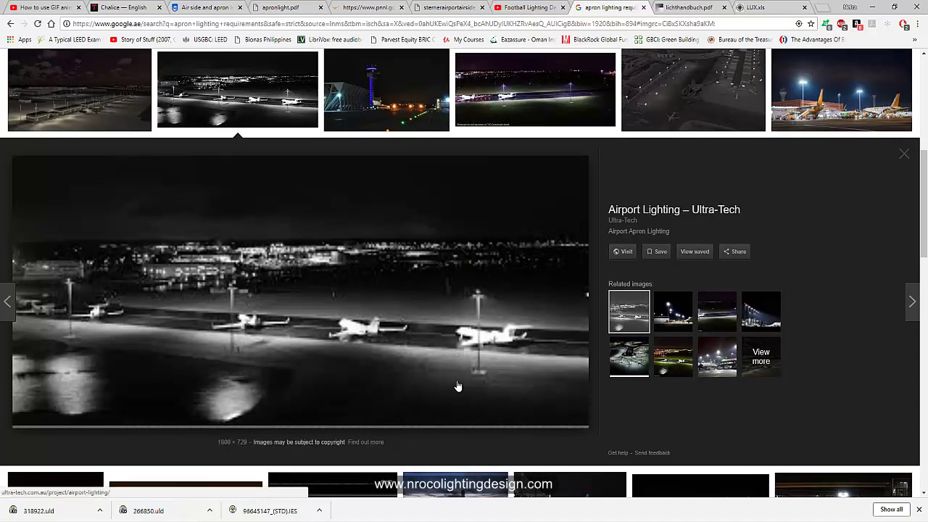
scroll(458, 355, down, 3)
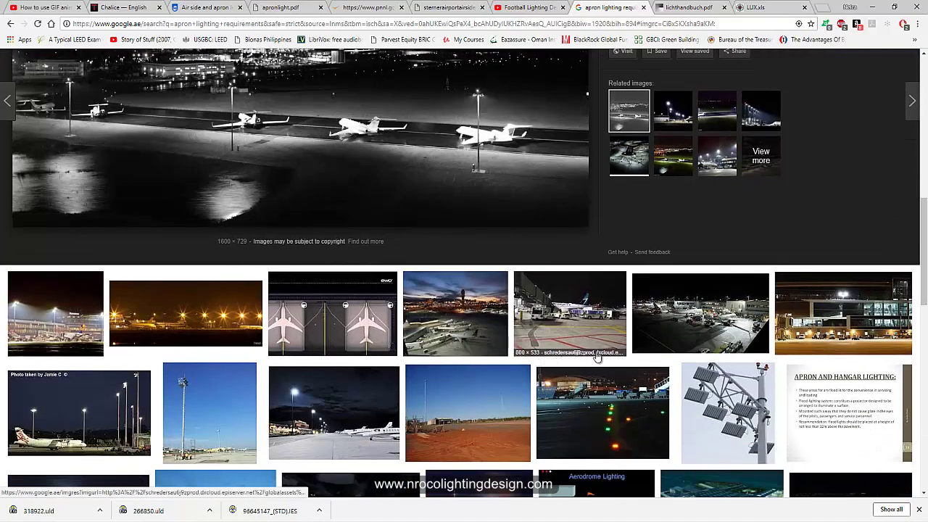
- Compare the Central Queensland Plane Spotting photo with the airport LED high mast image and its related Munich Airport photo
click(101, 406)
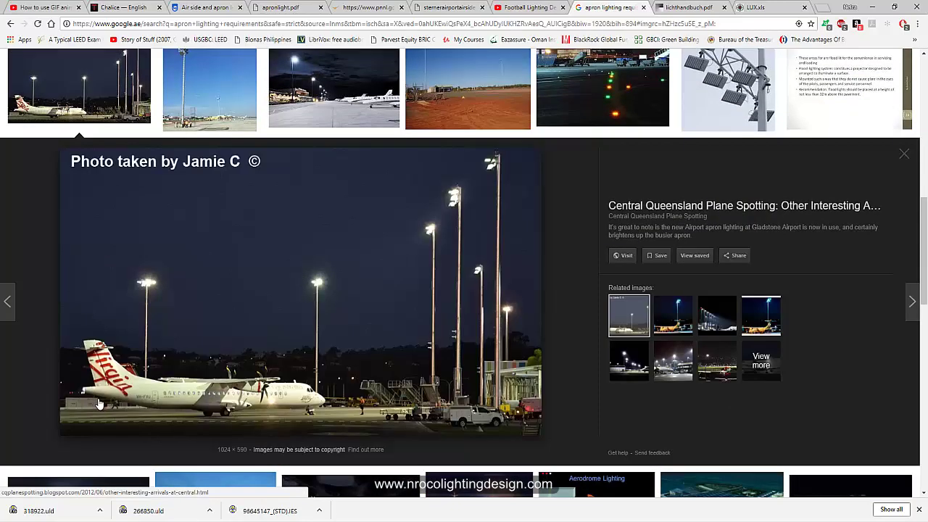
scroll(145, 384, up, 4)
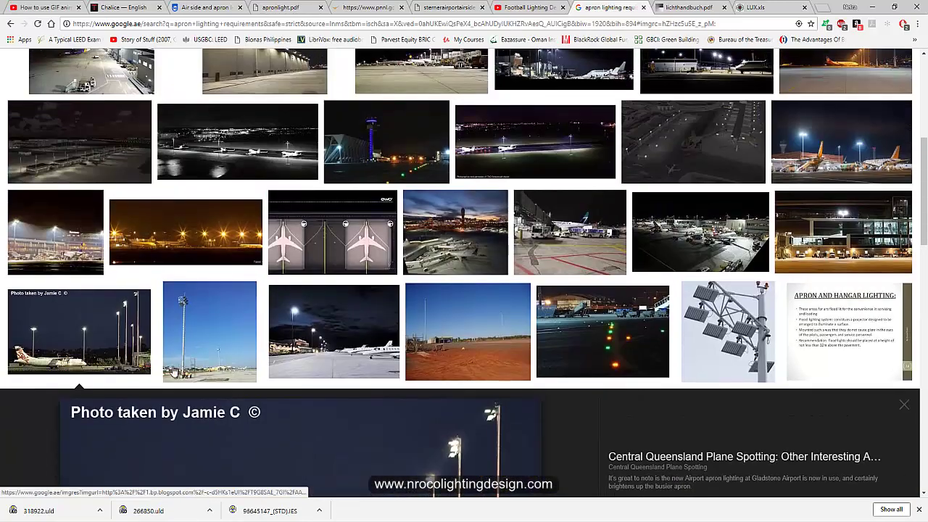
click(366, 368)
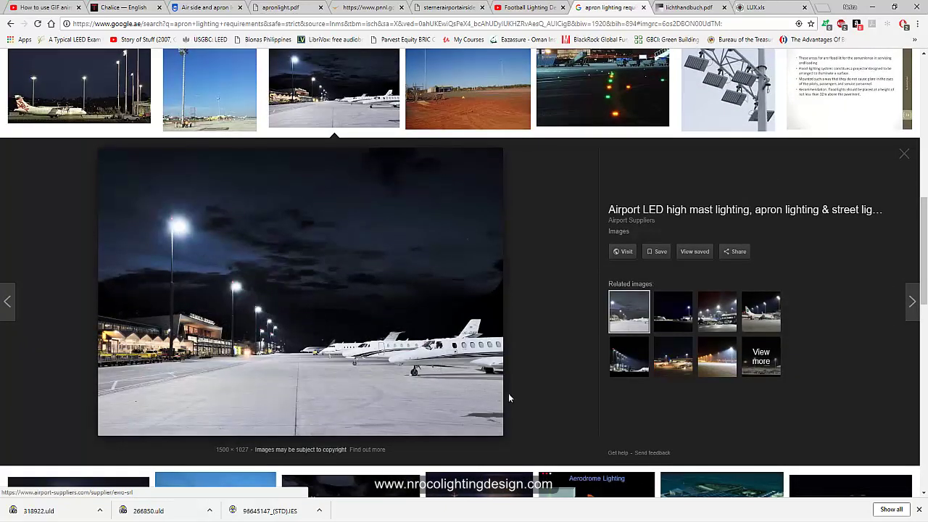
click(761, 312)
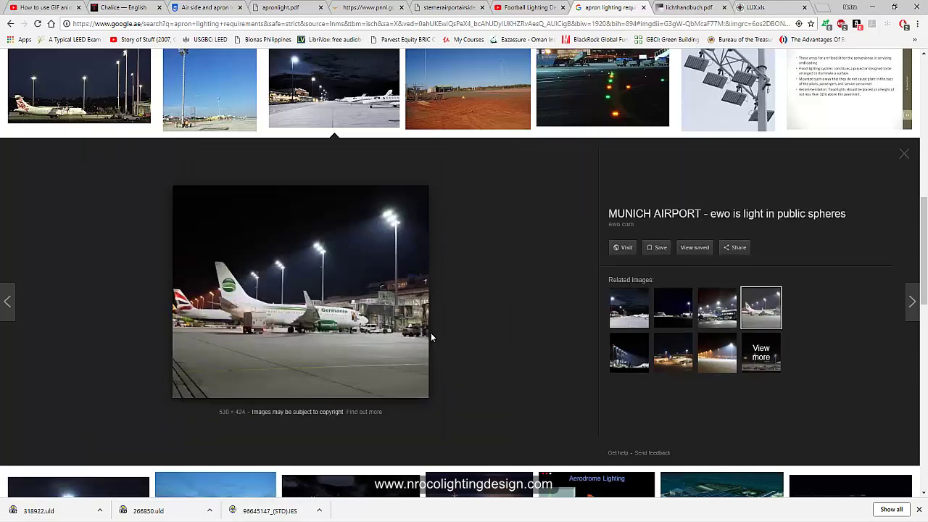
scroll(430, 335, up, 4)
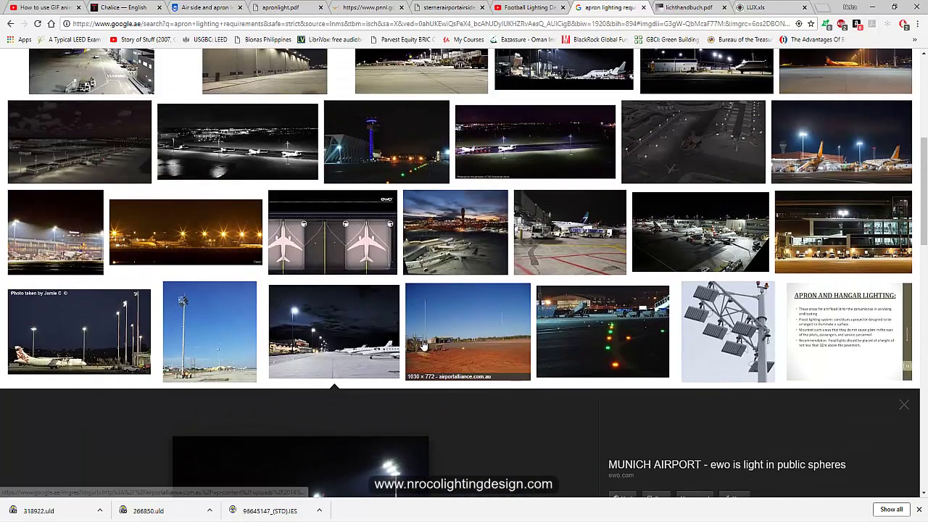
click(113, 326)
- Preview the Airport Toulouse review image and the LED Hangar Apron Lights photo of wall-mounted fixtures
scroll(251, 288, up, 6)
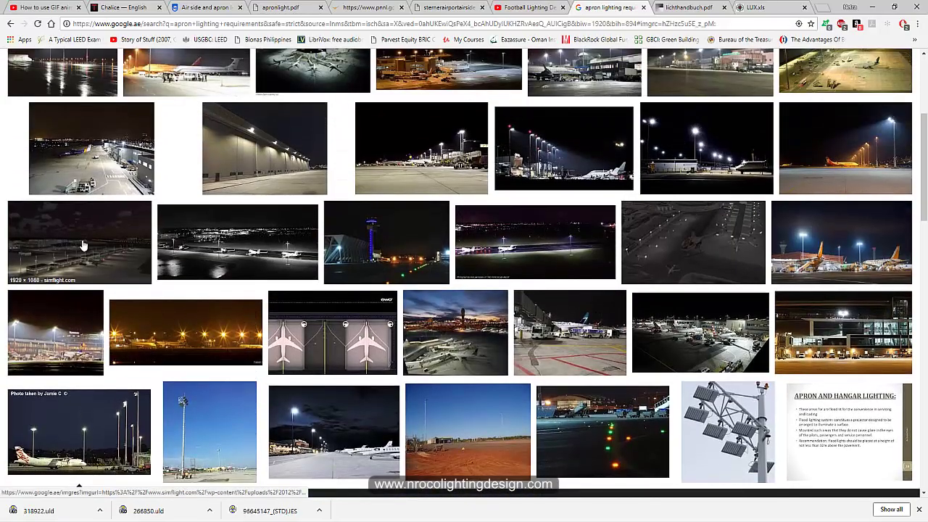
click(84, 246)
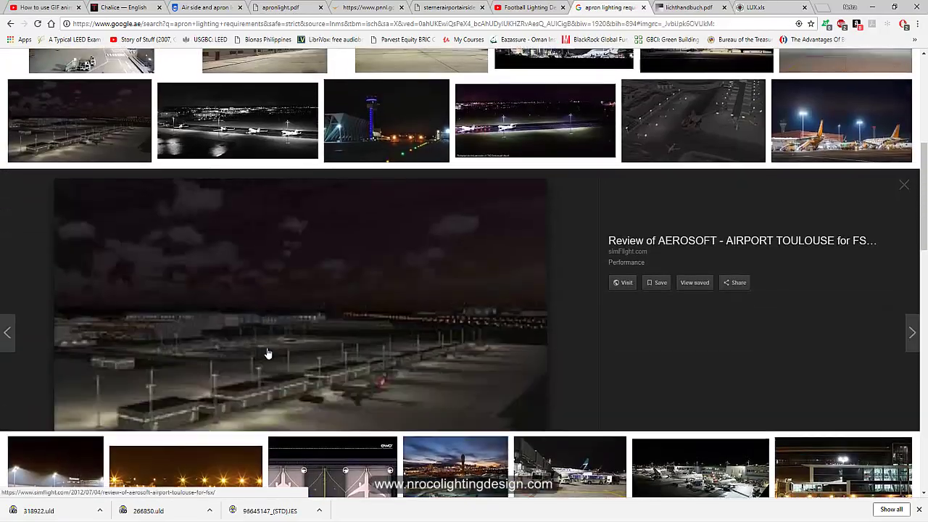
scroll(315, 360, up, 3)
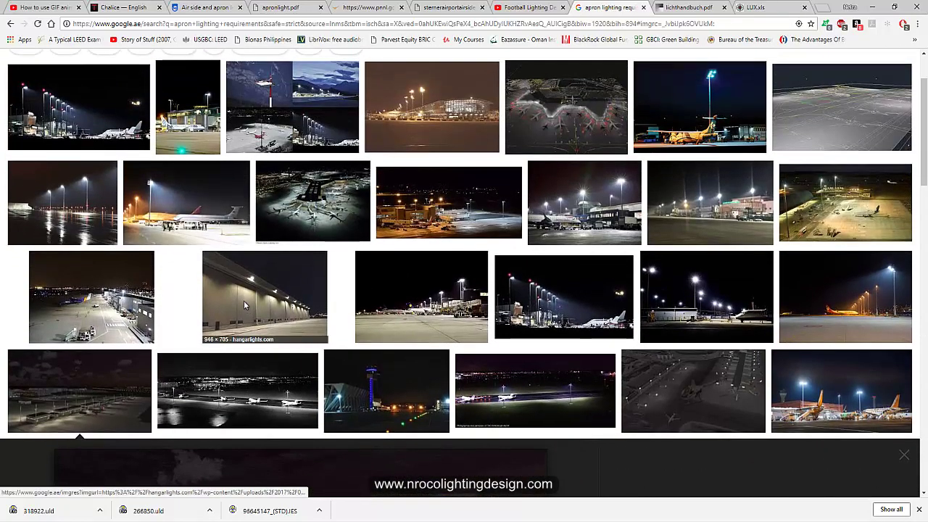
click(244, 305)
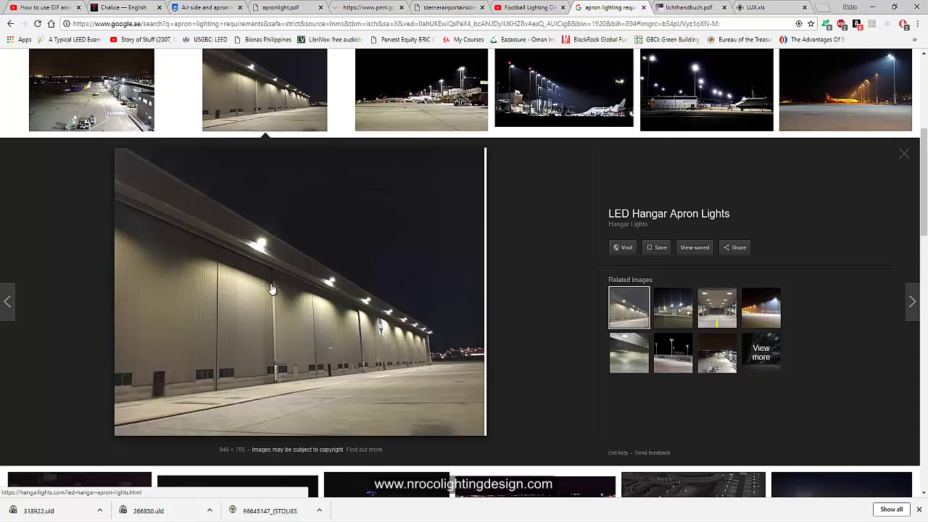
scroll(389, 330, up, 2)
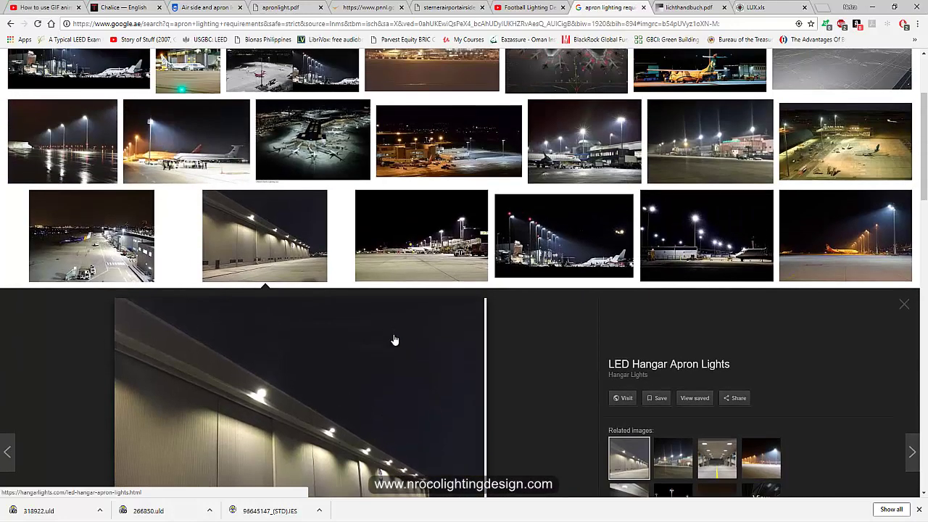
- View the CU Phosco high mast photo and the F-System LED Floodlighting Range photo of Munich Airport
click(420, 254)
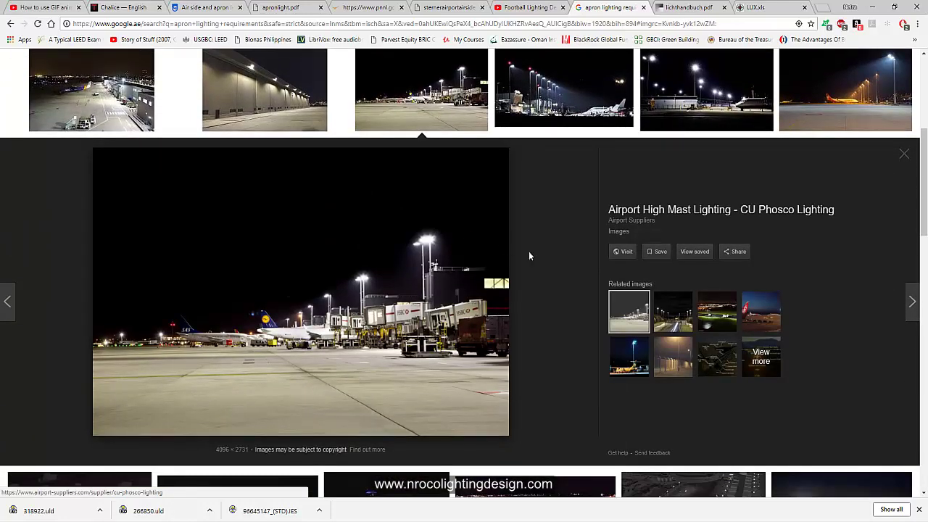
scroll(528, 253, up, 2)
click(843, 186)
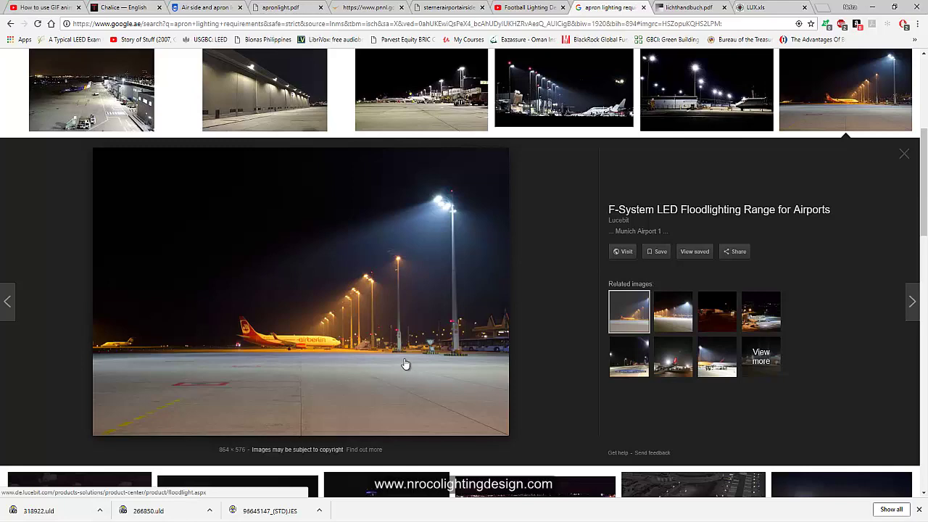
scroll(406, 369, up, 2)
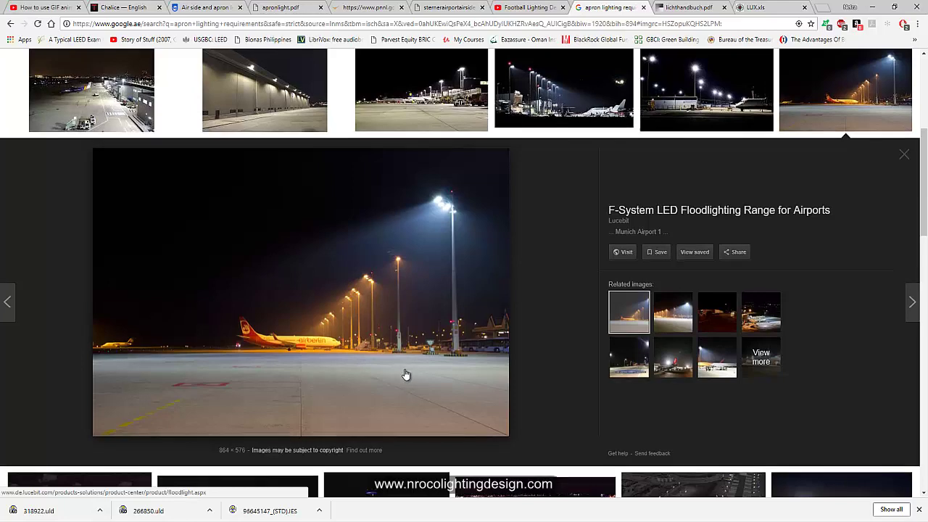
- Preview the Midstream Lighting photo of Glasgow Airport and another apron lighting image higher up in the results
scroll(424, 380, up, 2)
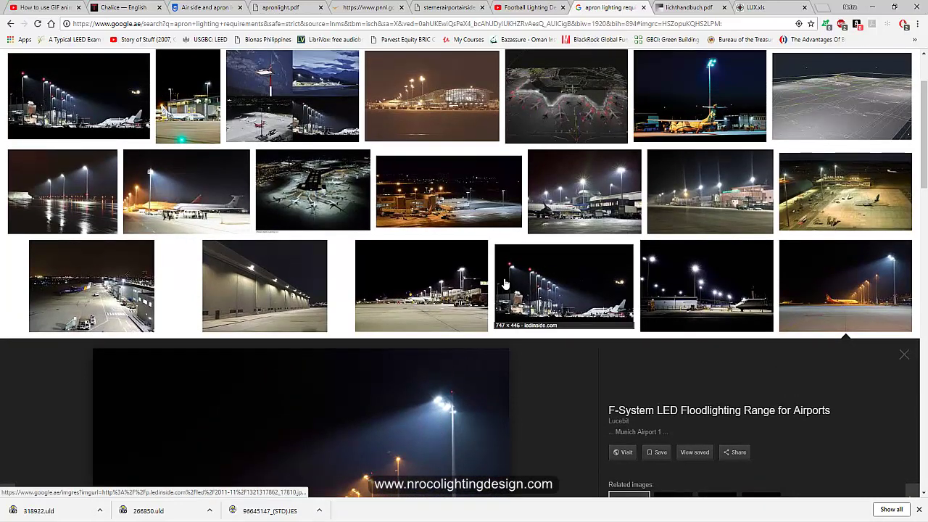
scroll(586, 215, up, 1)
click(588, 261)
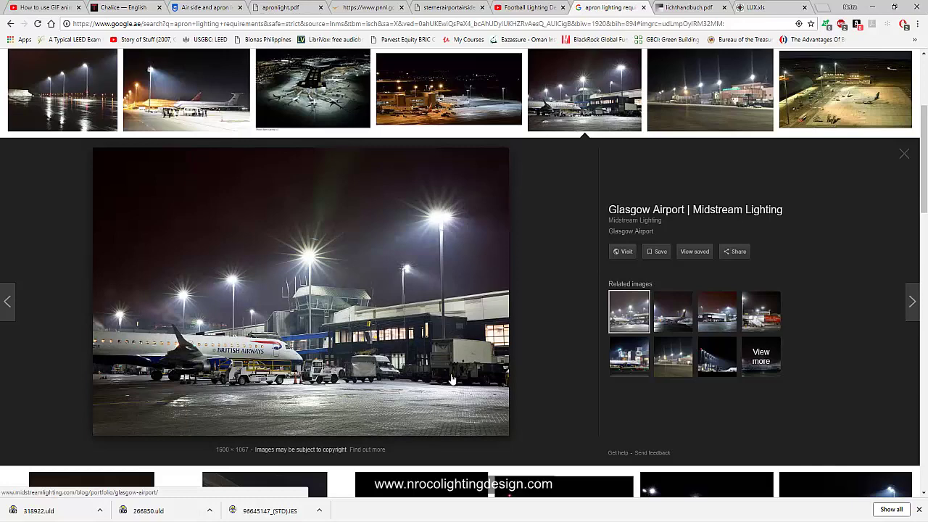
scroll(381, 349, up, 3)
click(72, 149)
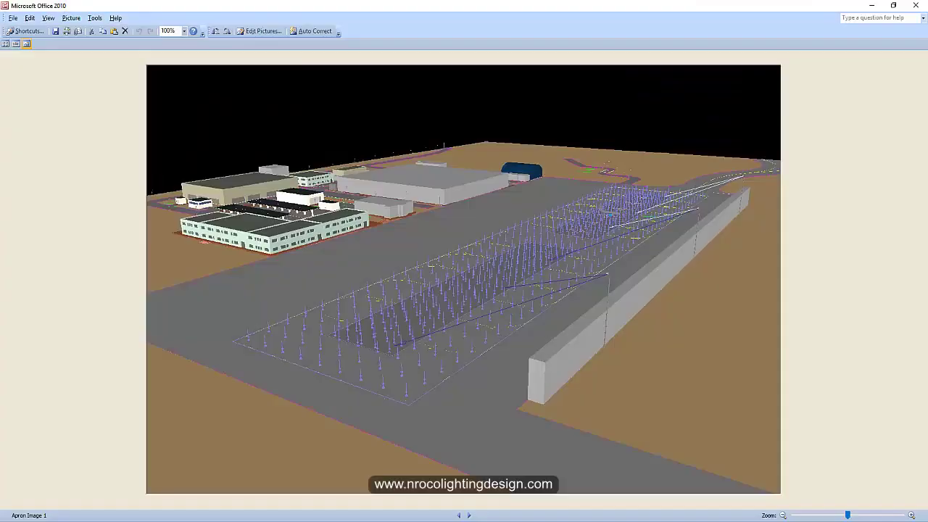
- Switch to the picture viewer, browse the Apron Image 1 and Apron1 renderings, and close the viewer
click(469, 515)
click(469, 515)
click(469, 515)
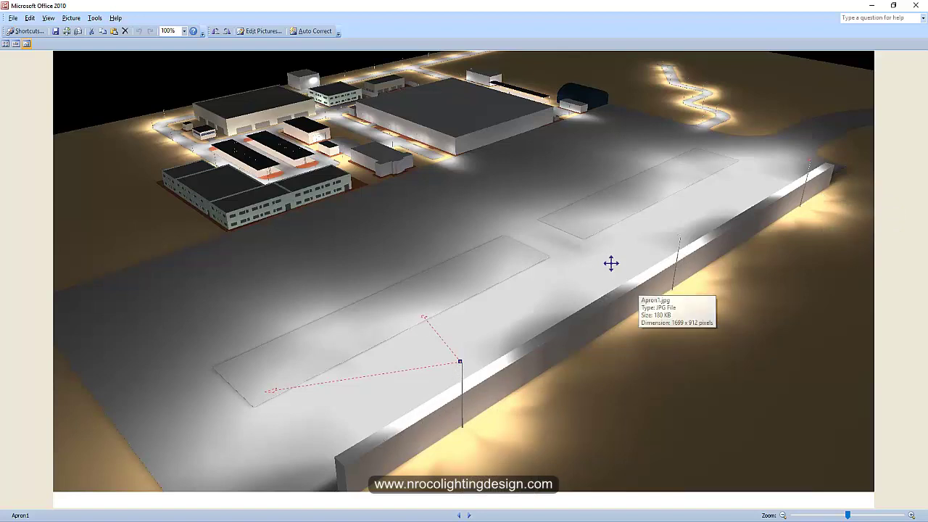
click(469, 515)
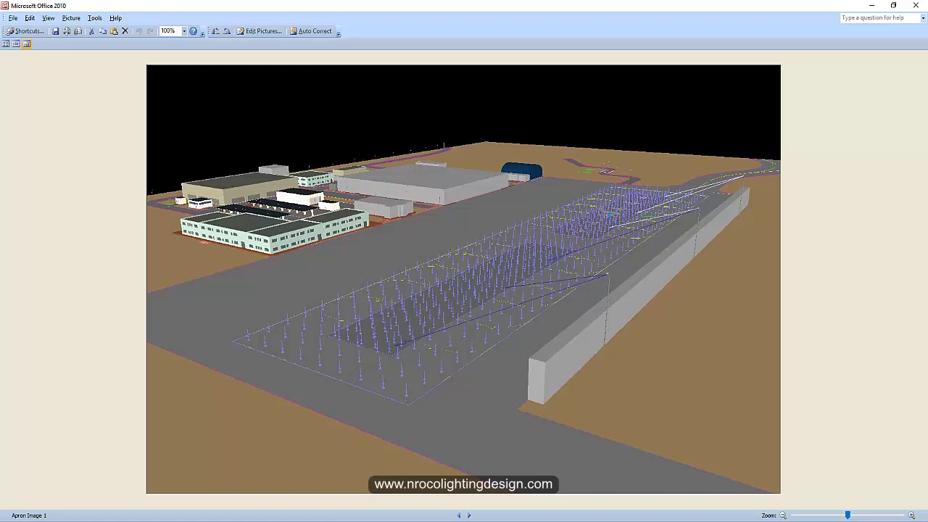
key(alt+F4)
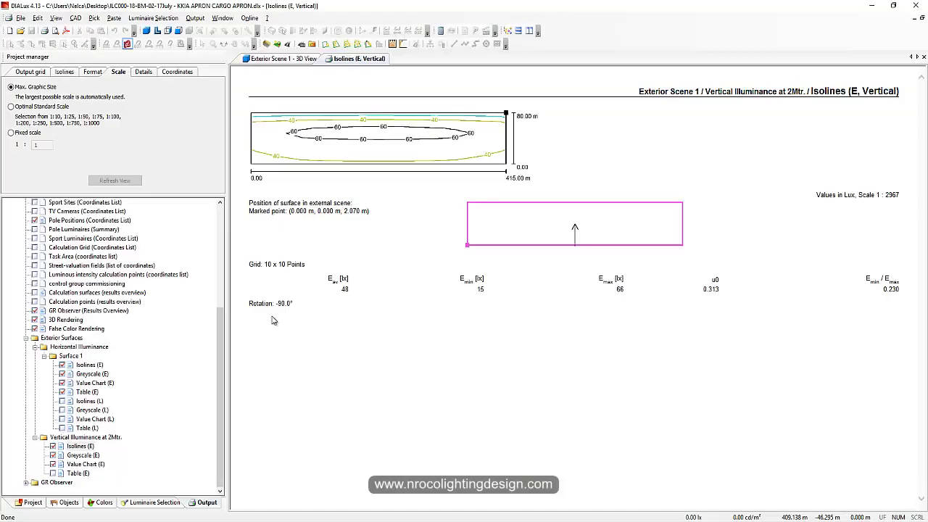
- Open the 3D view of Exterior Scene 1 and examine the apron's false colour rendering from different angles
click(281, 58)
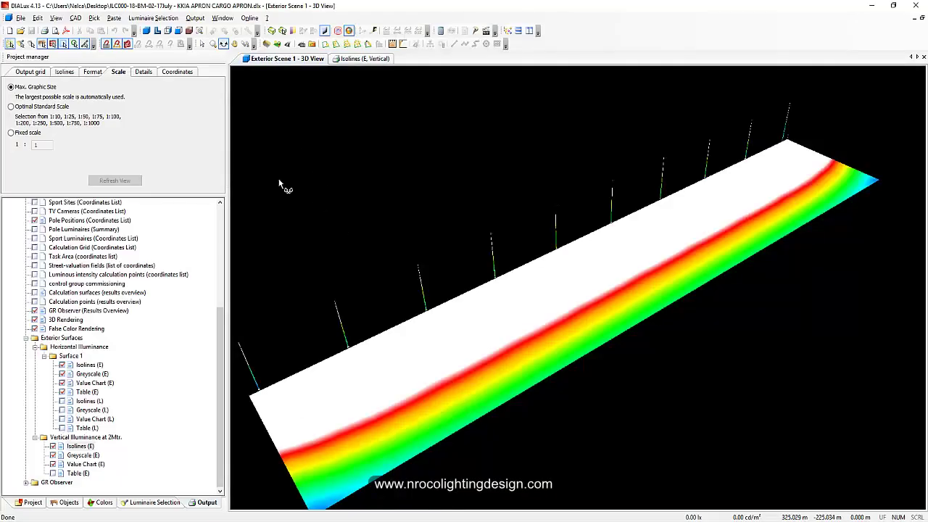
drag(283, 187, 658, 305)
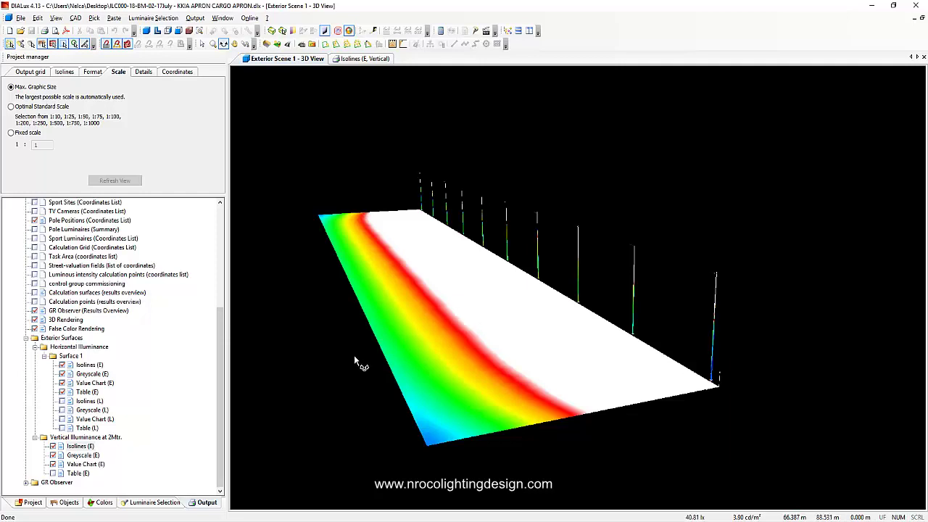
drag(355, 360, 318, 283)
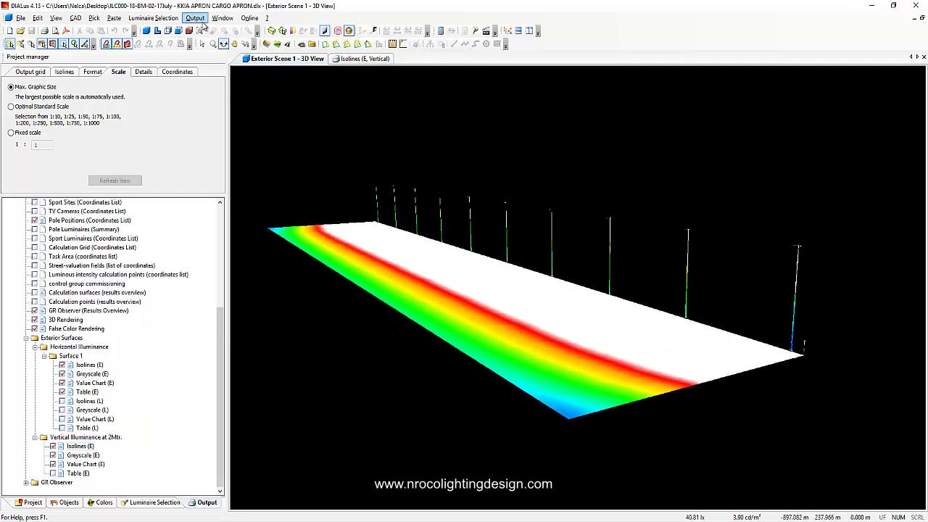
- Turn off the false colour display and inspect the normally rendered apron and its row of poles
click(316, 120)
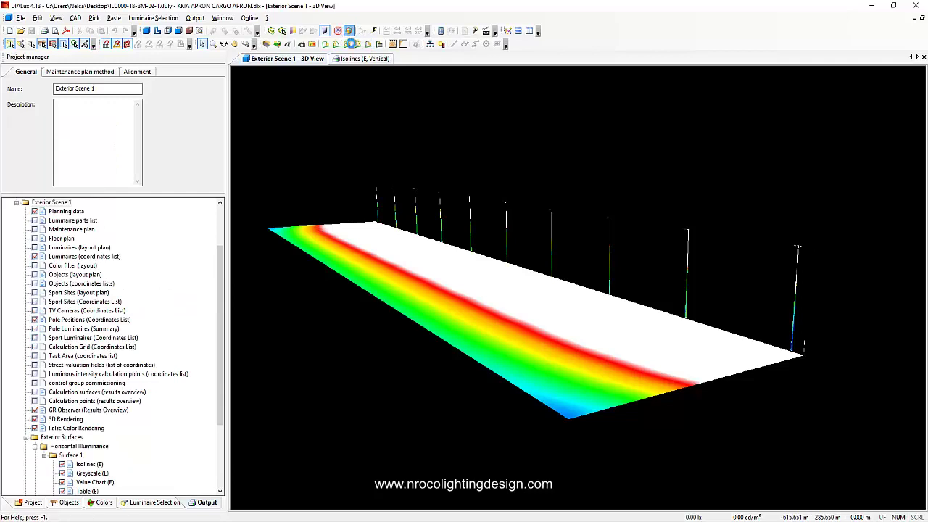
click(349, 31)
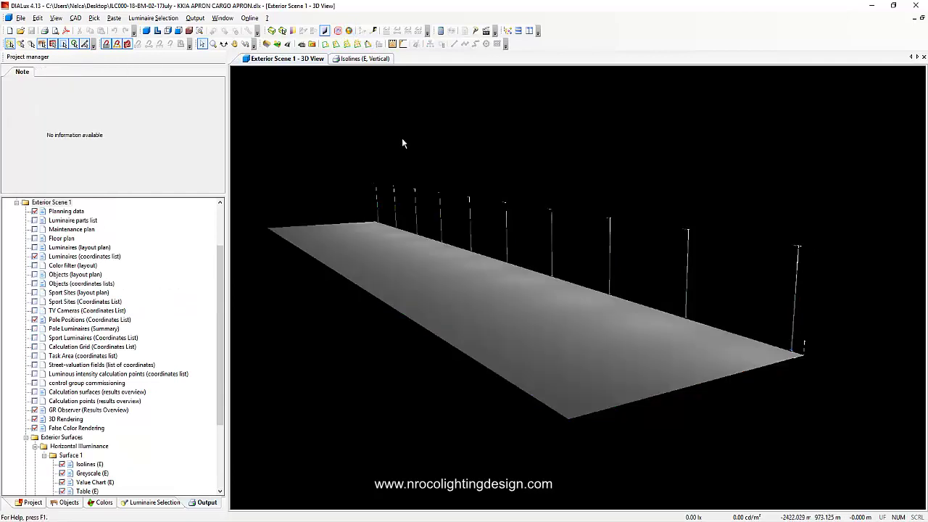
click(223, 44)
drag(478, 210, 516, 181)
drag(594, 254, 594, 201)
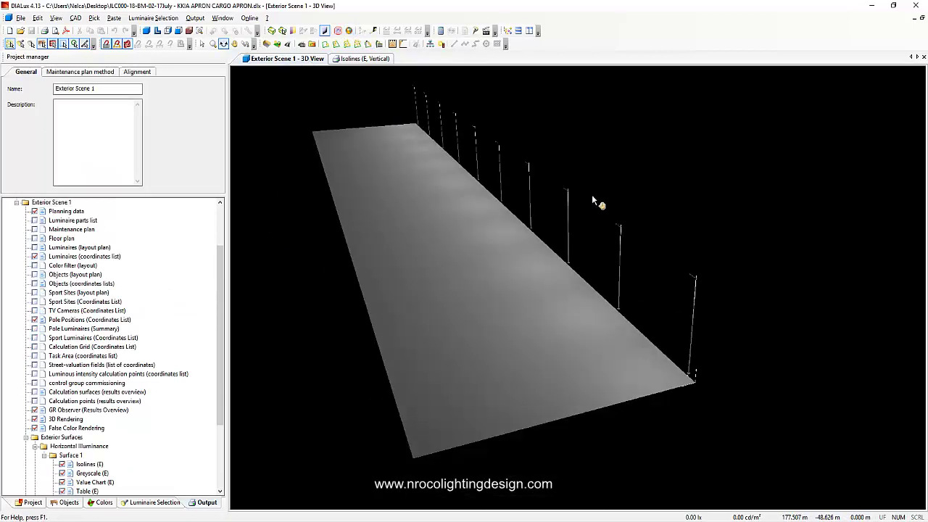
drag(338, 259, 361, 274)
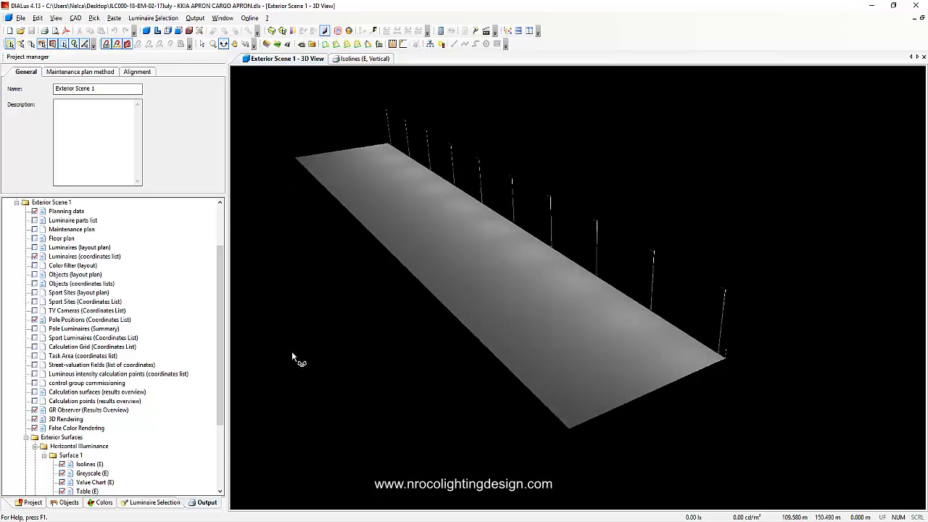
mouse_move(331, 381)
mouse_down()
mouse_move(347, 370)
mouse_move(338, 382)
mouse_up()
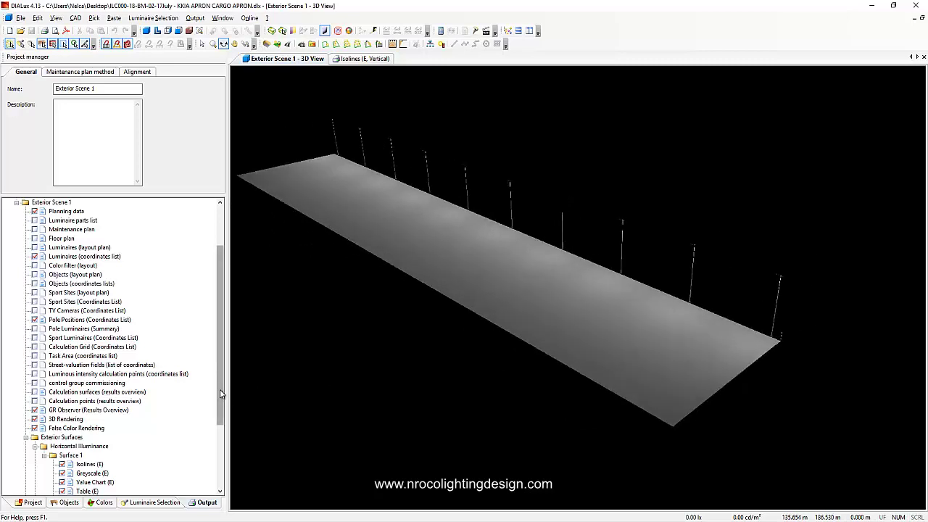
- Zoom in on the high masts and select a luminaire at the top of one pole
drag(221, 393, 231, 449)
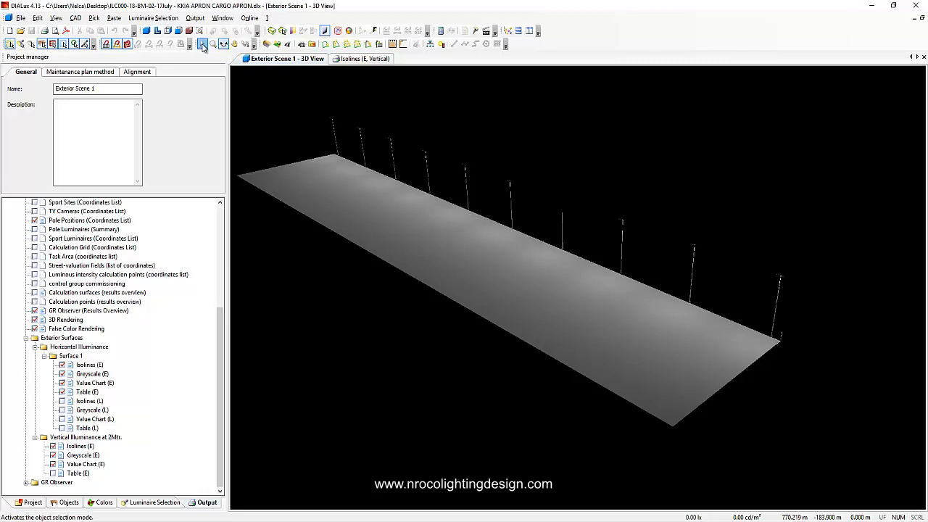
click(691, 248)
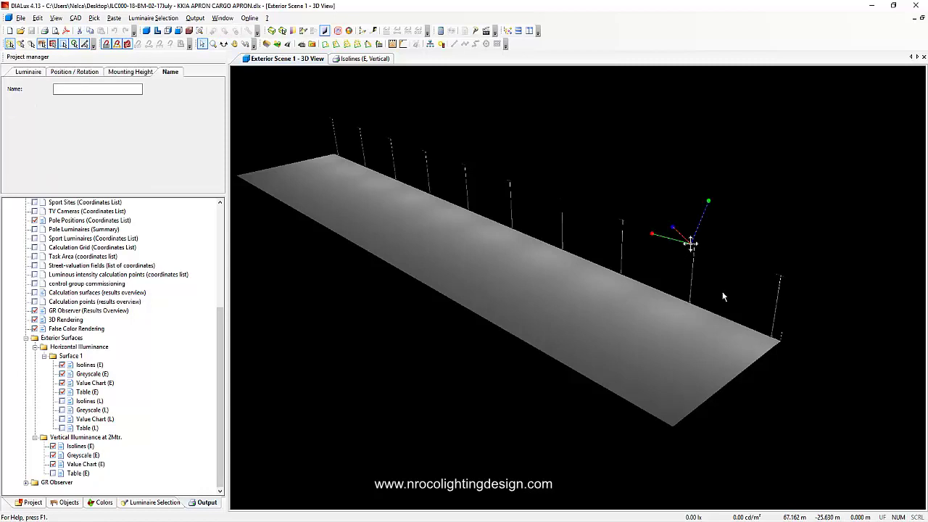
click(631, 332)
scroll(703, 265, up, 3)
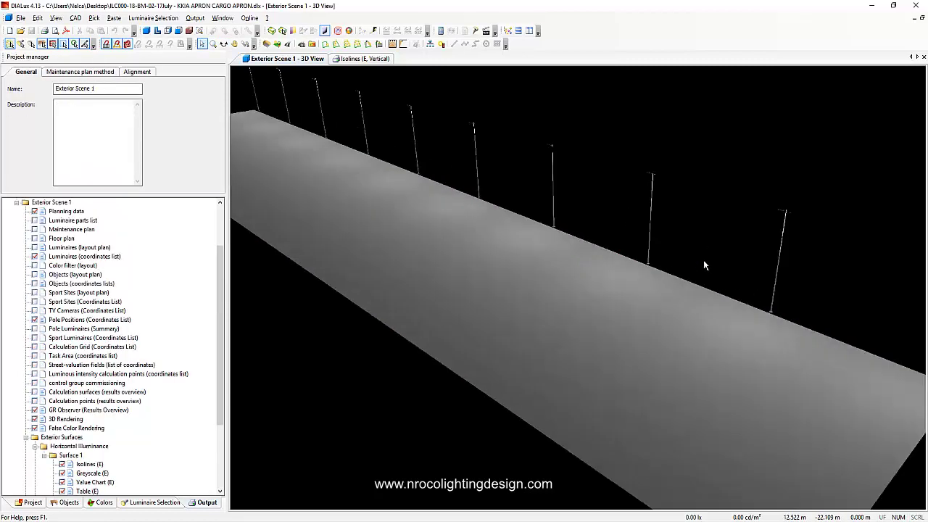
scroll(742, 215, up, 5)
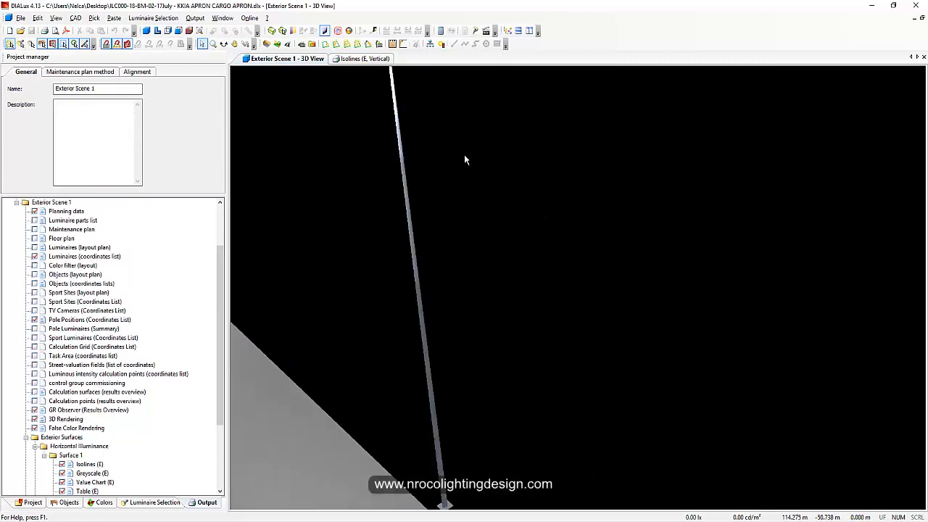
scroll(492, 218, up, 2)
click(470, 222)
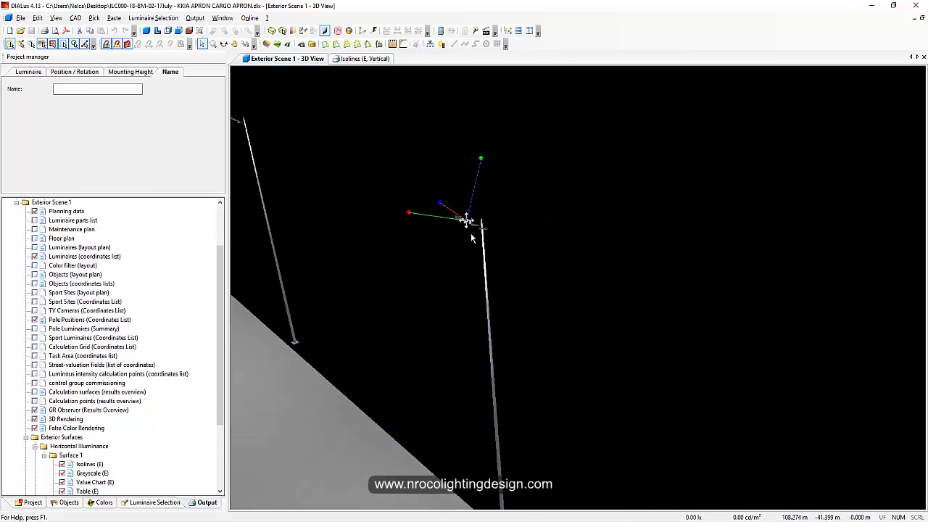
- Display the luminaires' light distribution bodies and select the Horizontal Illuminance ground element with the whole apron in view
middle_drag(531, 212, 299, 75)
click(271, 30)
scroll(456, 234, down, 3)
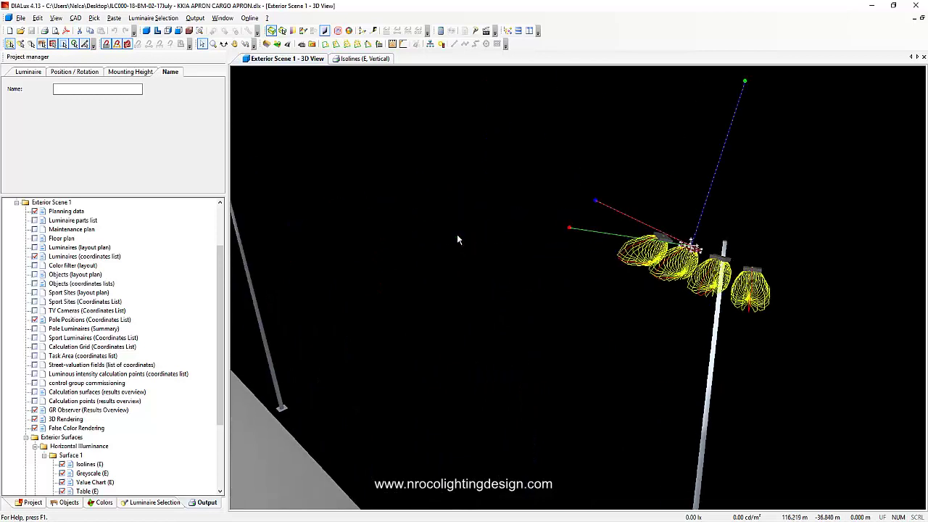
middle_drag(456, 234, 513, 306)
click(513, 306)
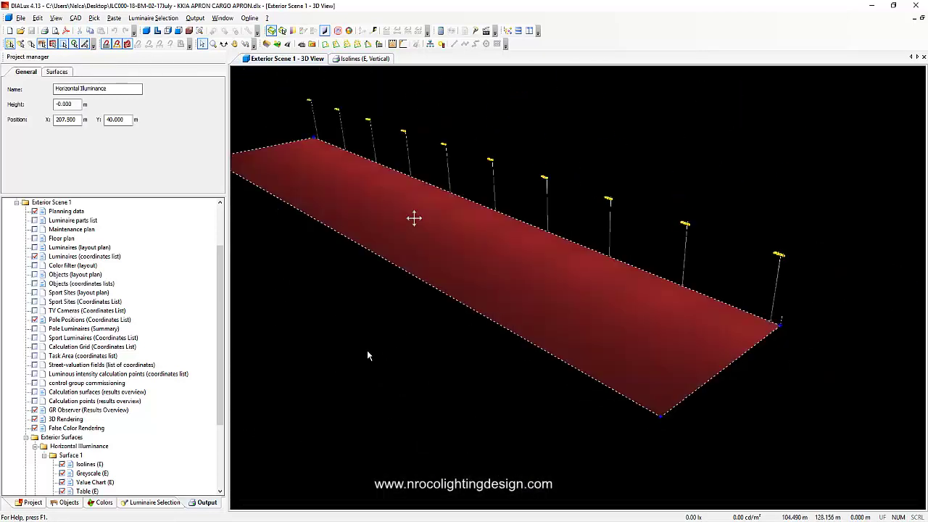
- Review the luminaires, objects and calculation points of Exterior Scene 1 in the project tree and select GR Observer 52
click(33, 502)
click(16, 220)
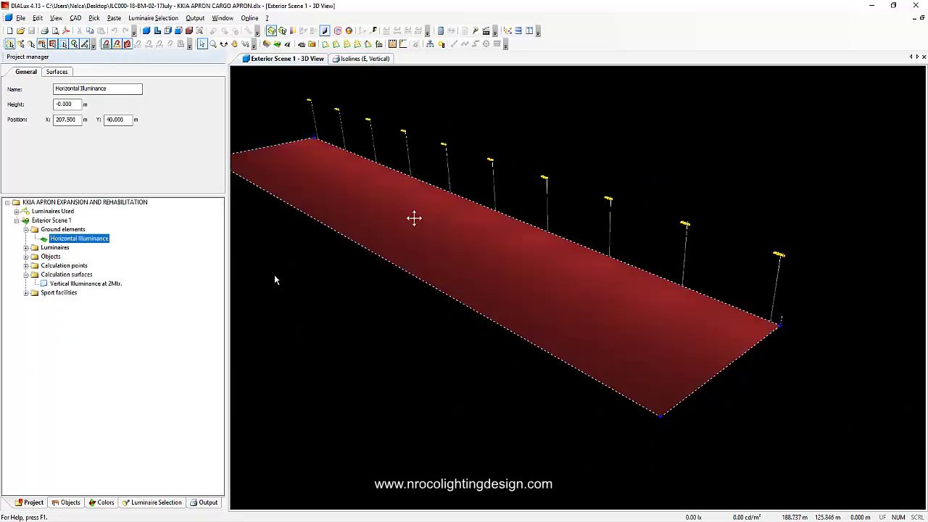
click(55, 248)
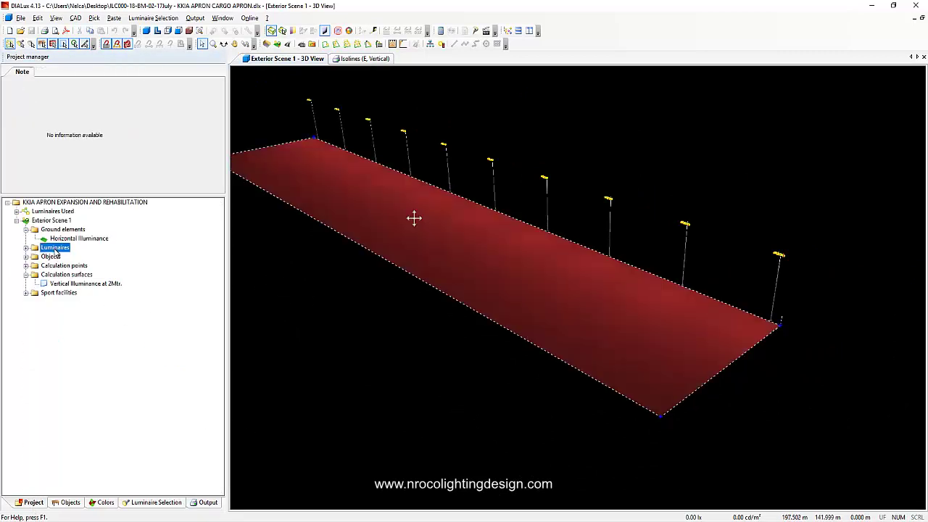
click(51, 257)
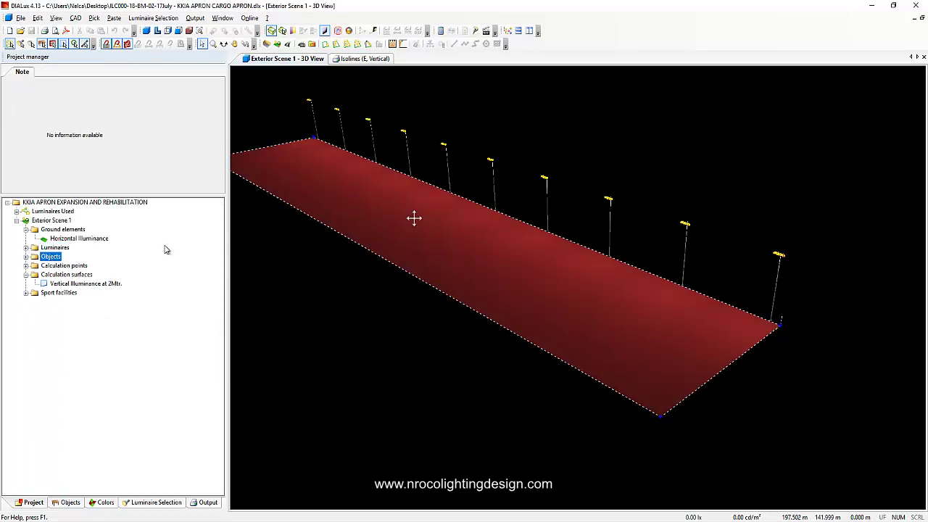
click(61, 266)
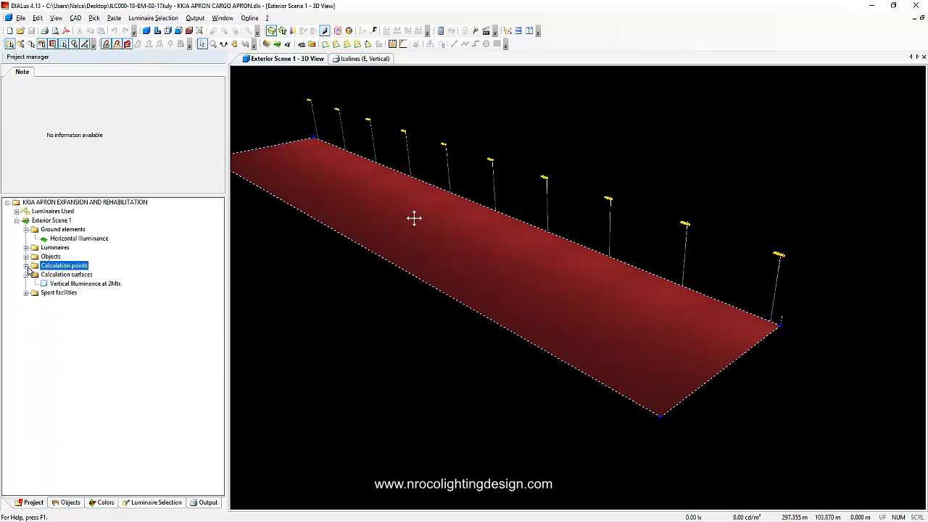
click(27, 266)
click(69, 220)
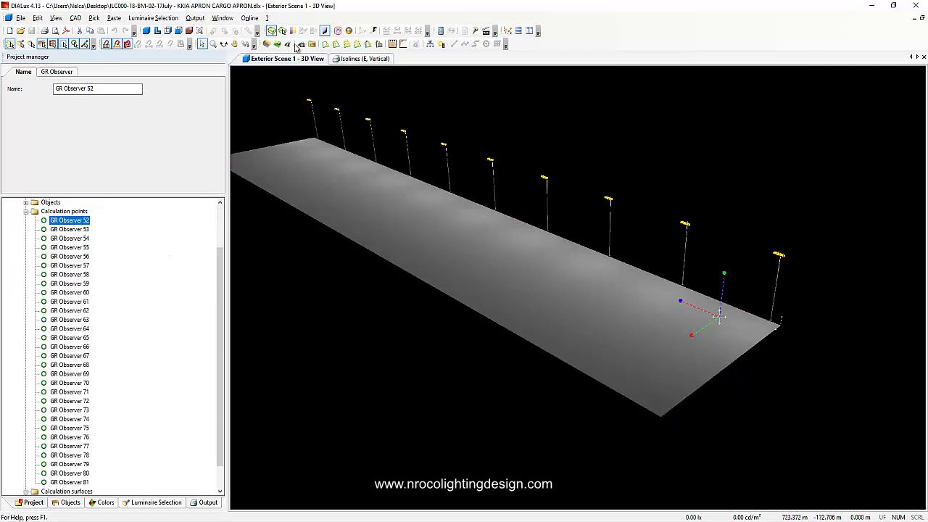
- Open the floor plan of Exterior Scene 1 and show the position and angle specifications of GR Observer 56
click(300, 44)
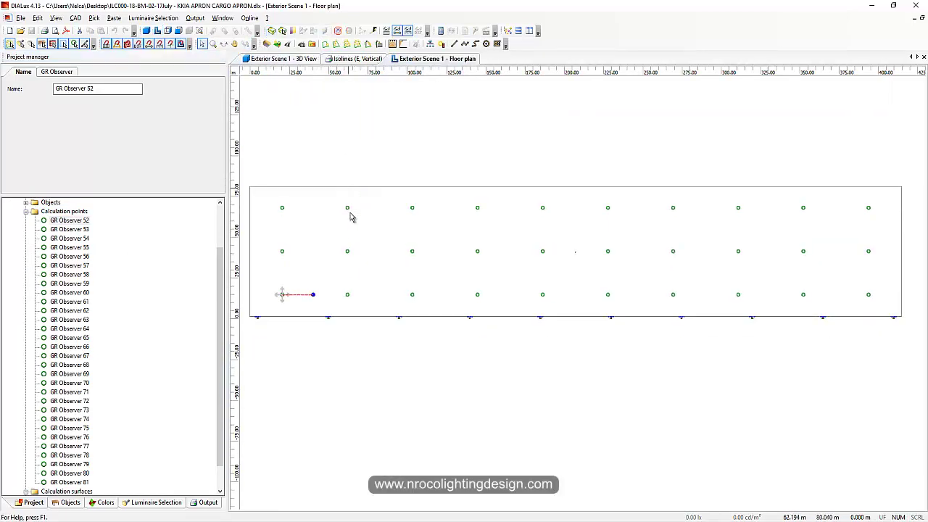
click(346, 255)
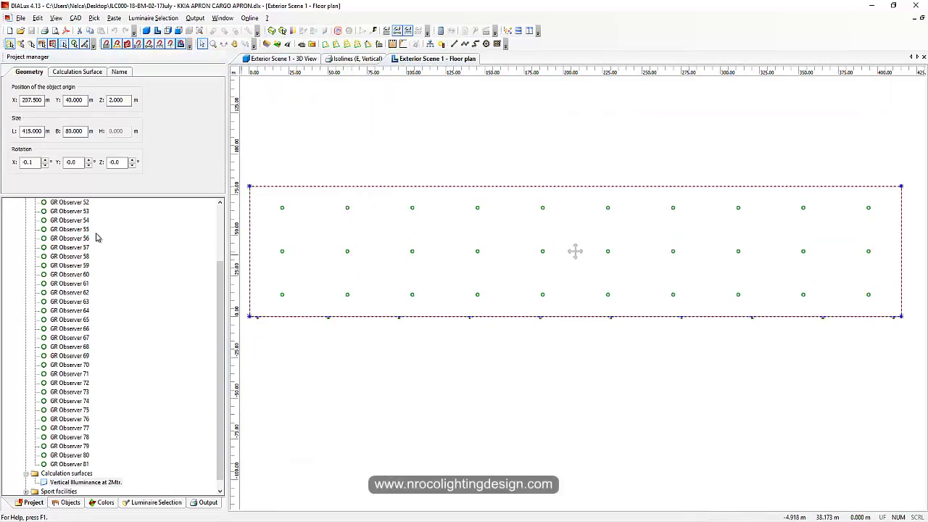
click(73, 238)
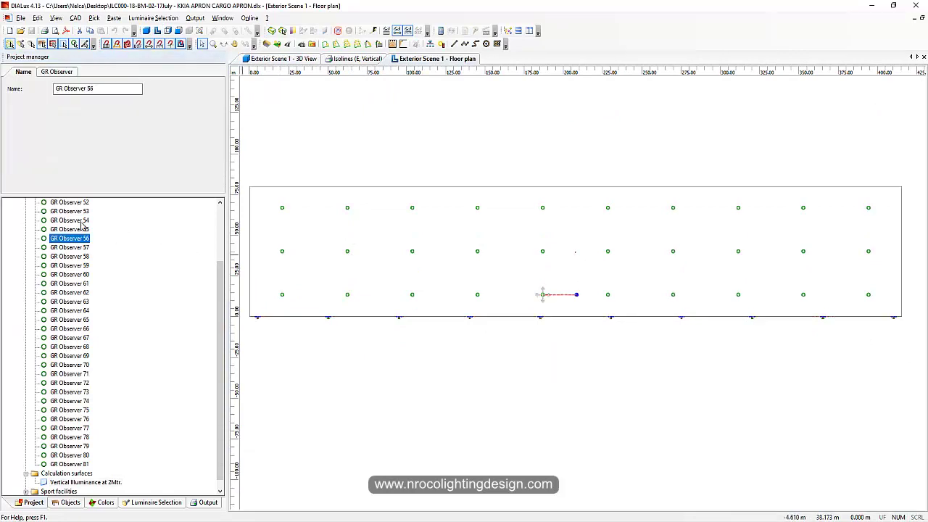
click(57, 71)
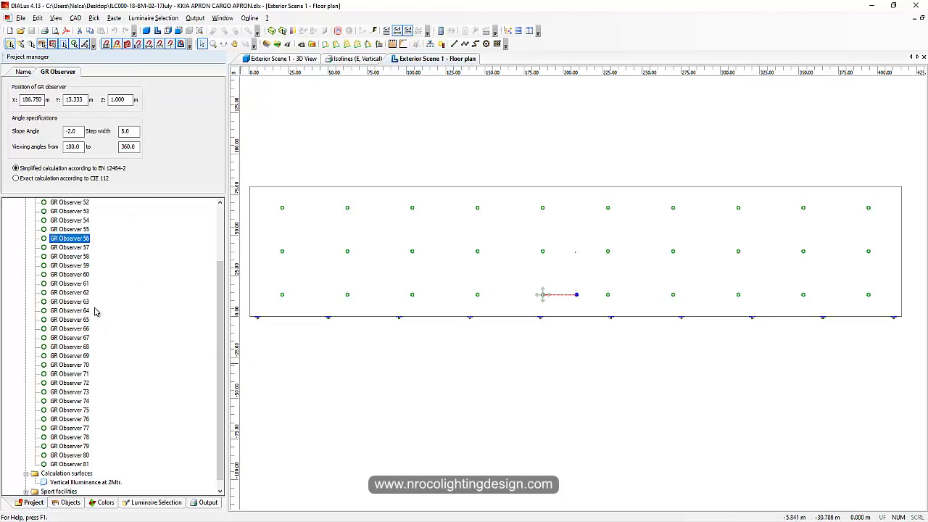
- Check the settings and floor plan locations of GR Observers 57, 59, 63, 66, 69, 72 and 76
click(73, 247)
click(74, 265)
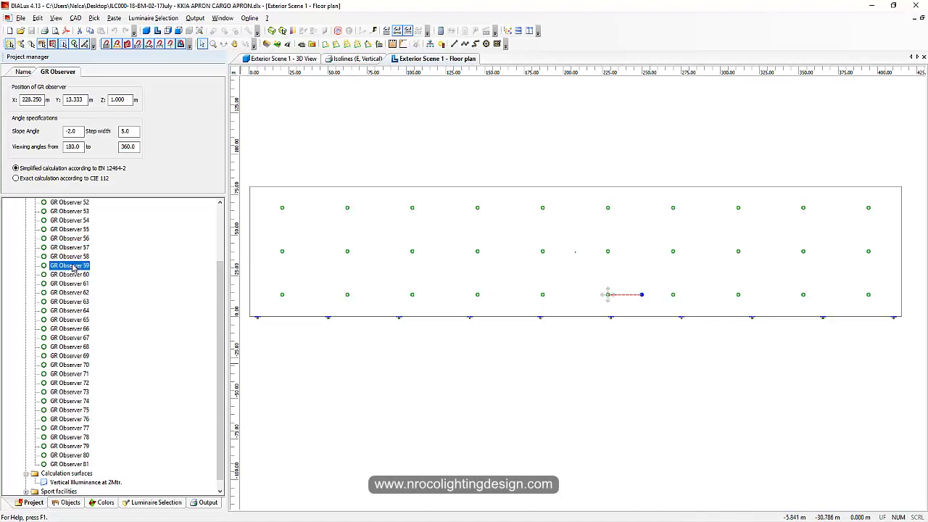
click(72, 302)
click(71, 329)
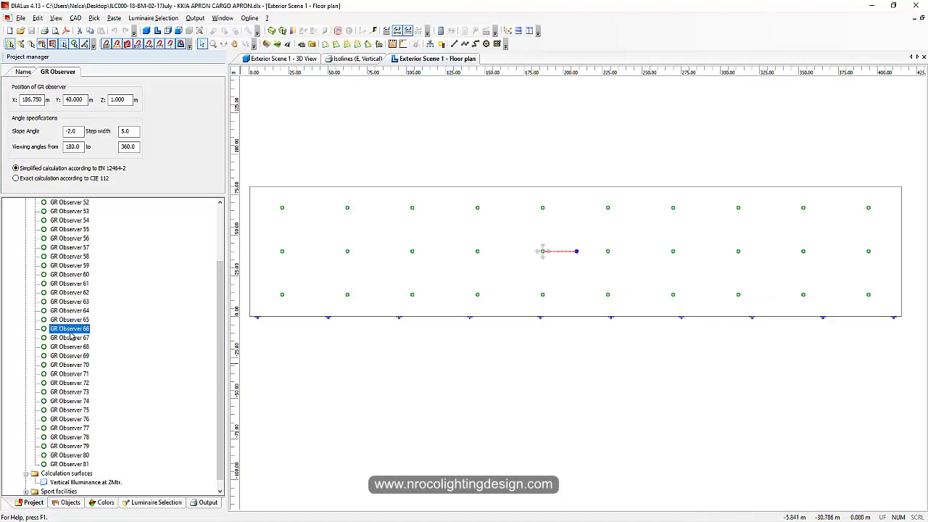
click(73, 355)
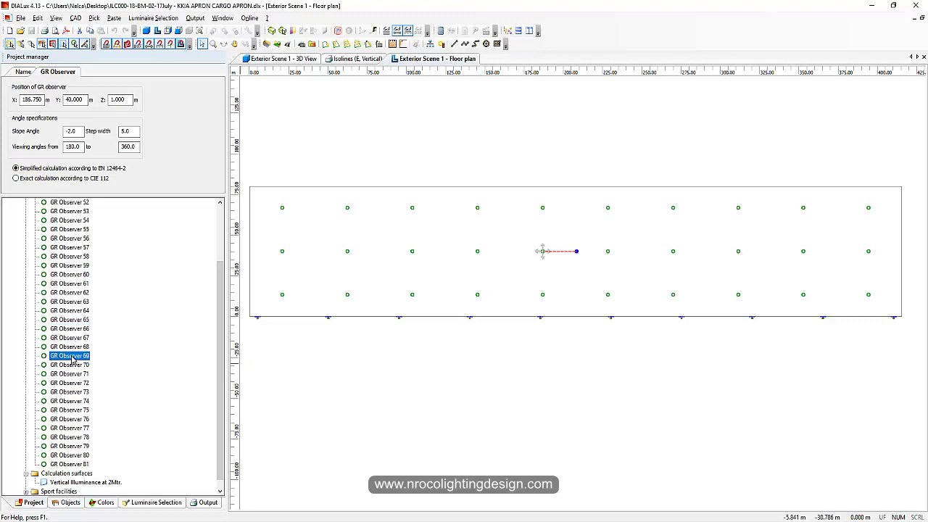
click(71, 374)
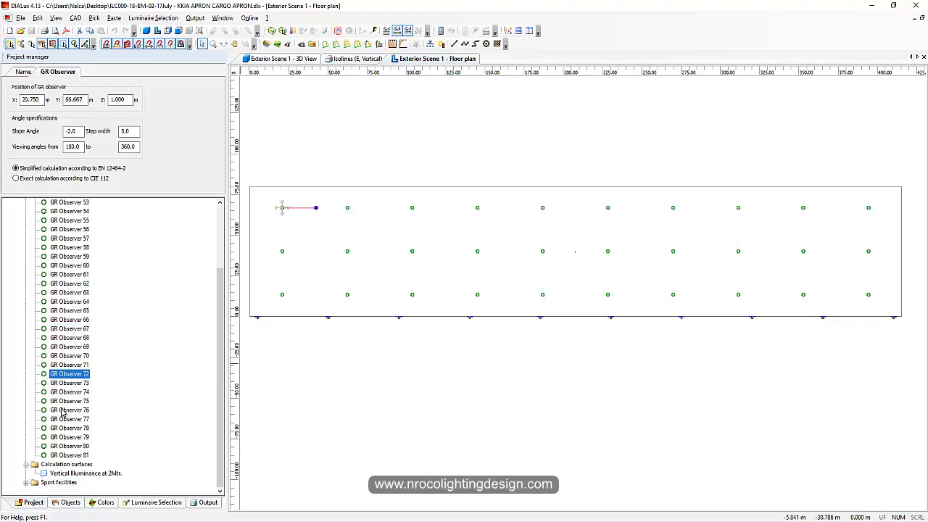
click(65, 410)
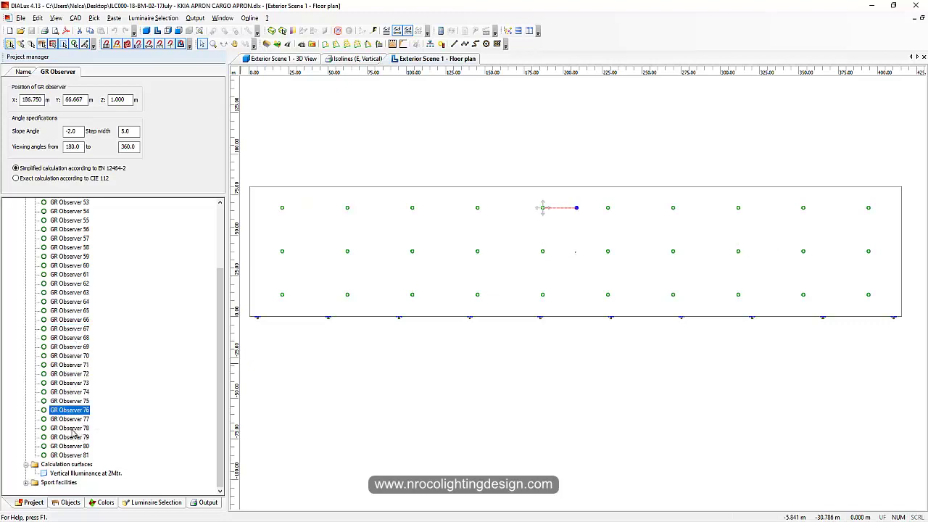
- Check the name of GR Observer 76 and collapse the Calculation points group in the project tree
click(24, 72)
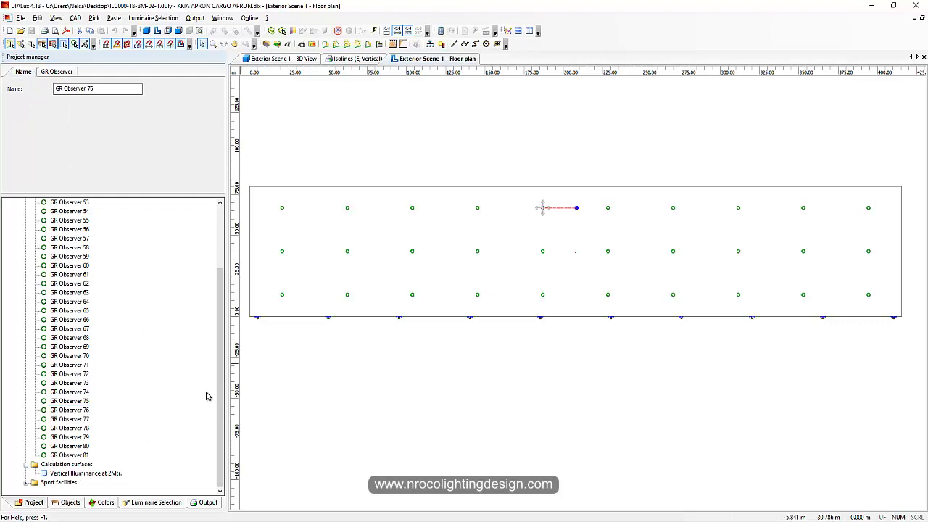
drag(221, 374, 220, 341)
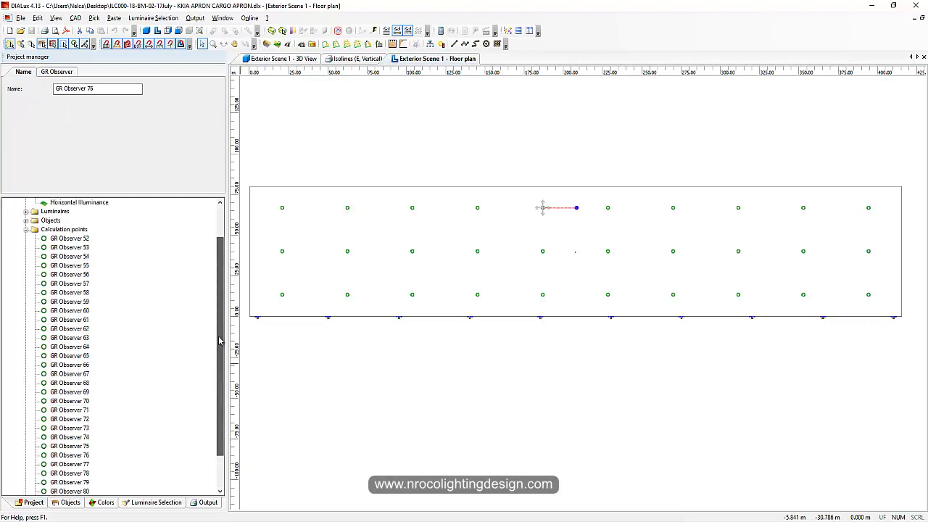
scroll(141, 387, up, 2)
scroll(109, 326, down, 2)
scroll(108, 326, up, 2)
click(26, 266)
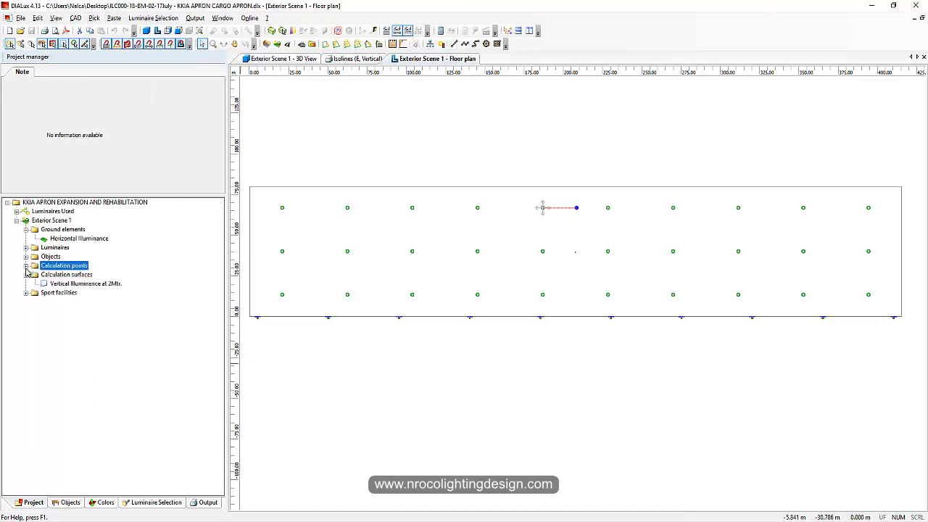
- Check the position, height and size of the Vertical Illuminance at 2Mtr. calculation surface against the floor plan
click(70, 284)
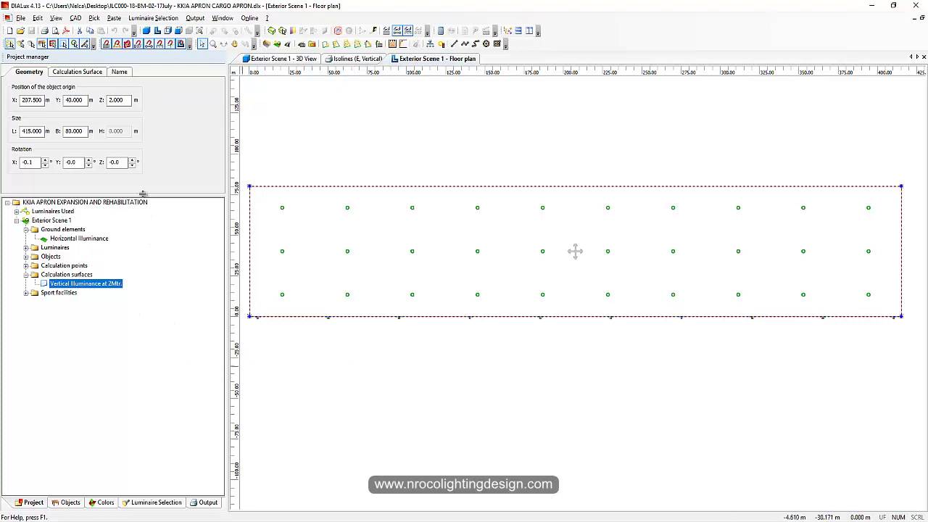
click(126, 103)
scroll(304, 149, up, 3)
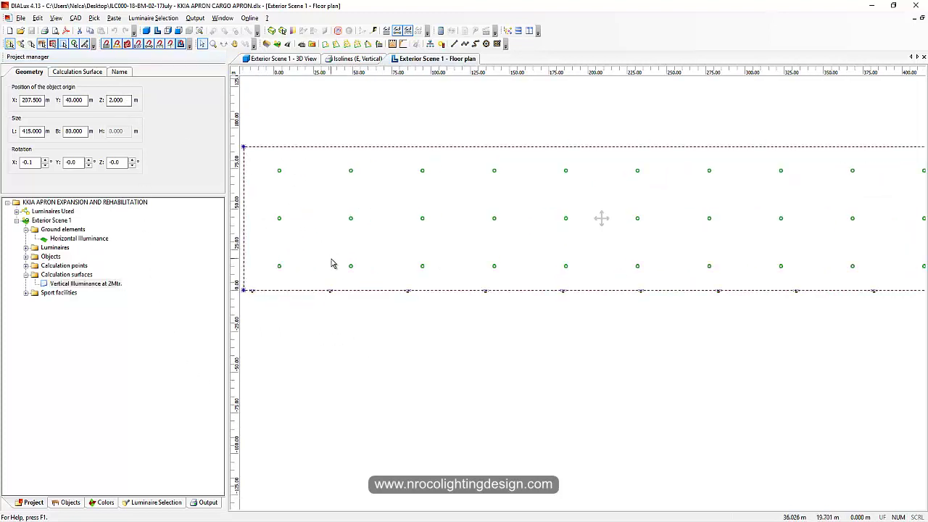
scroll(330, 279, down, 3)
scroll(283, 283, up, 1)
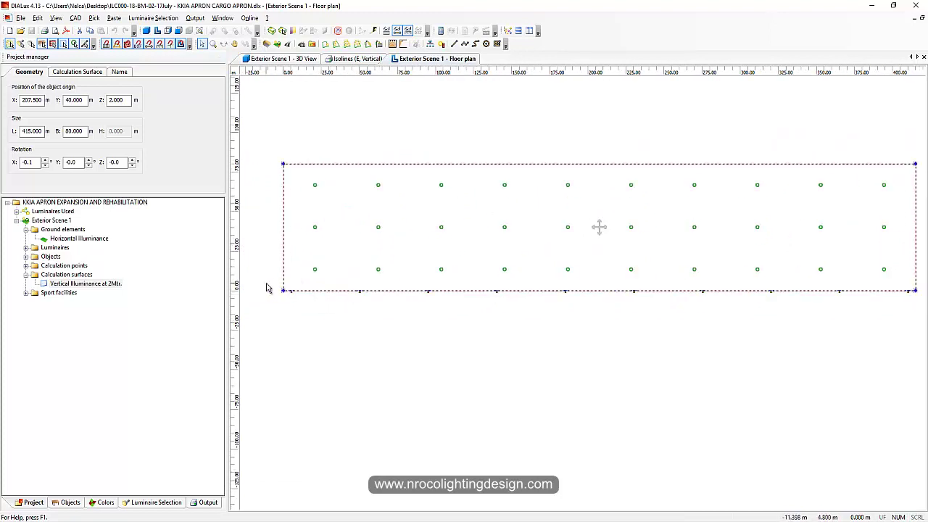
- Insert a standard Calculation Grid object into the middle of the apron, accepting that the existing calculation results are discarded
click(70, 503)
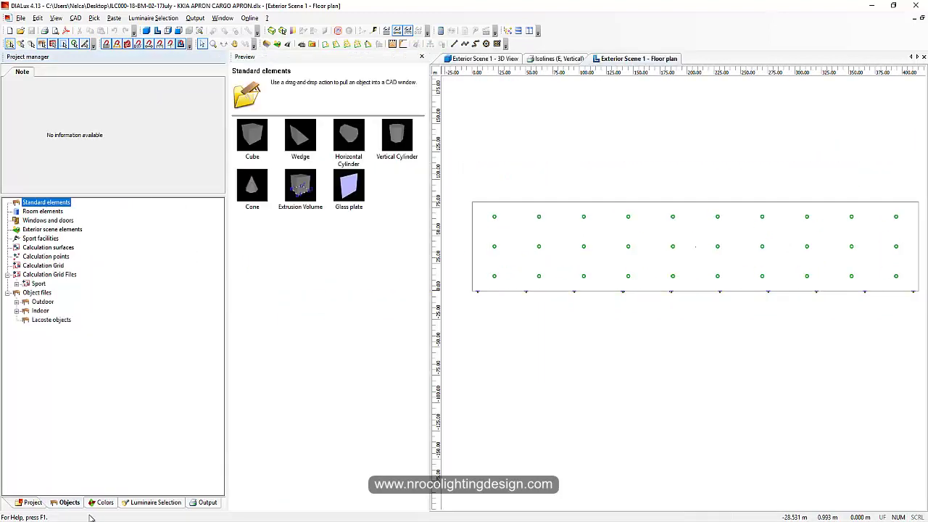
click(45, 247)
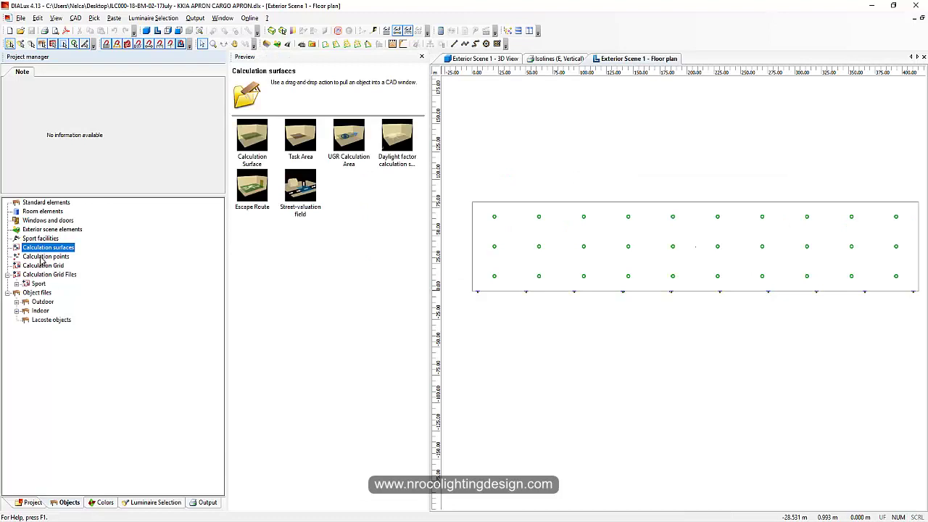
click(37, 266)
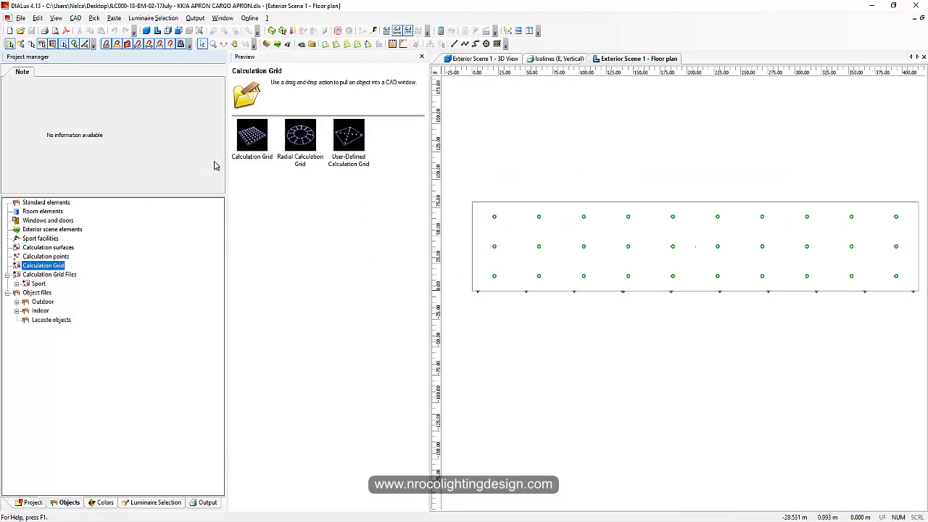
drag(253, 137, 625, 263)
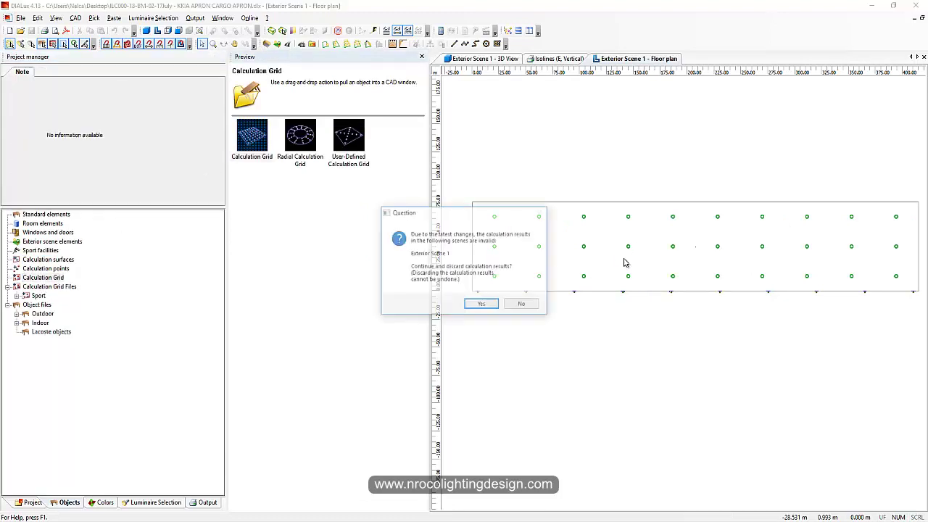
click(481, 303)
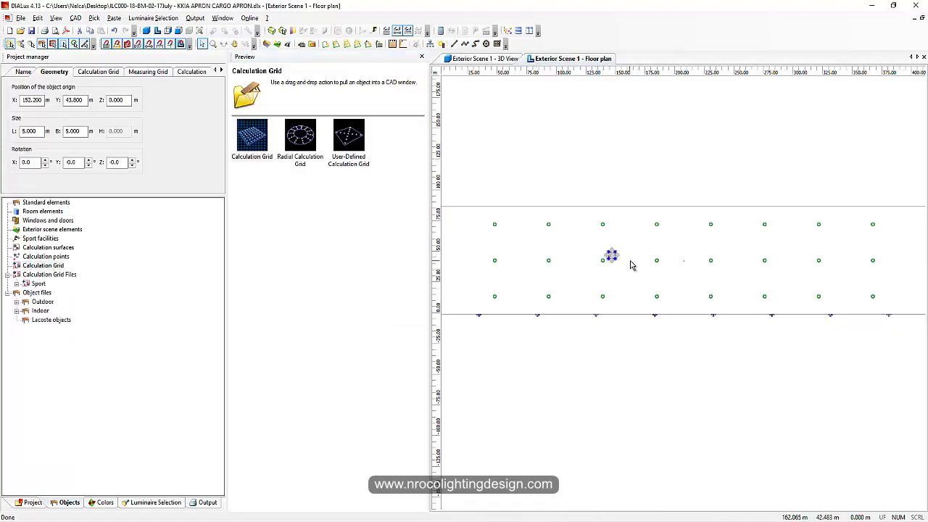
- Stretch the calculation grid over the full apron depth and out to its left end, about 207 m by 80 m
scroll(630, 265, up, 4)
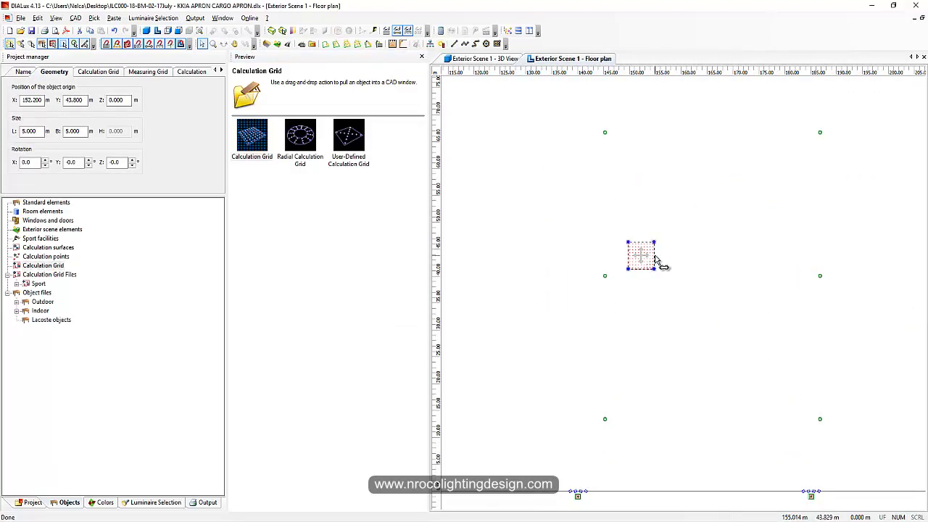
drag(656, 259, 922, 260)
scroll(679, 289, down, 2)
drag(755, 261, 760, 149)
scroll(715, 248, down, 2)
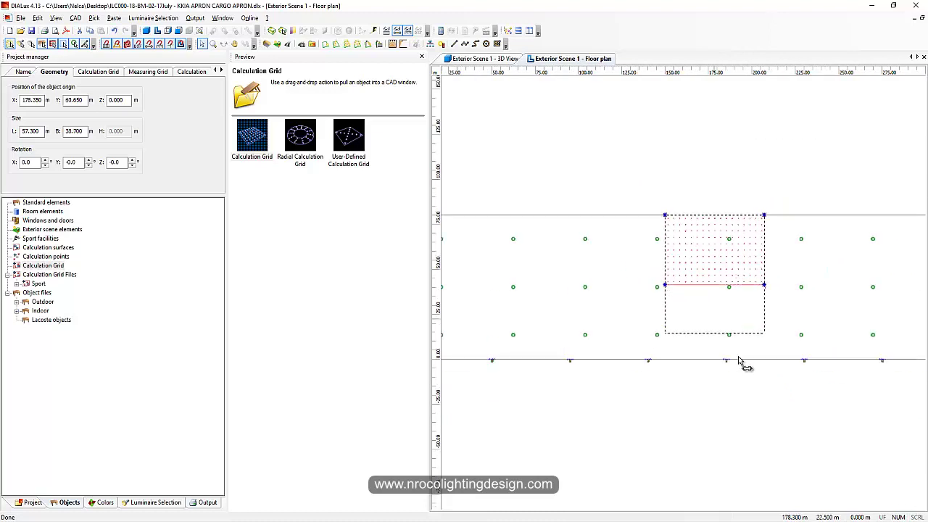
drag(739, 360, 744, 360)
scroll(702, 308, down, 2)
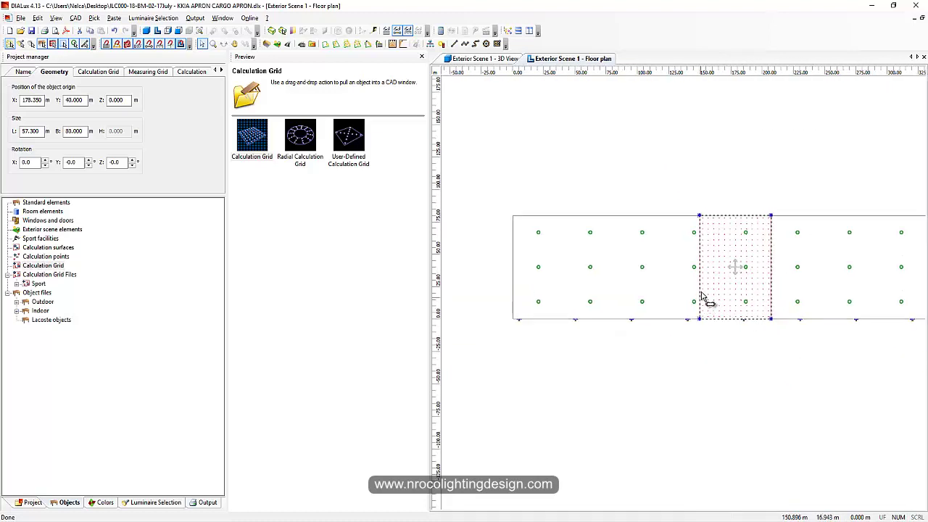
drag(701, 297, 529, 280)
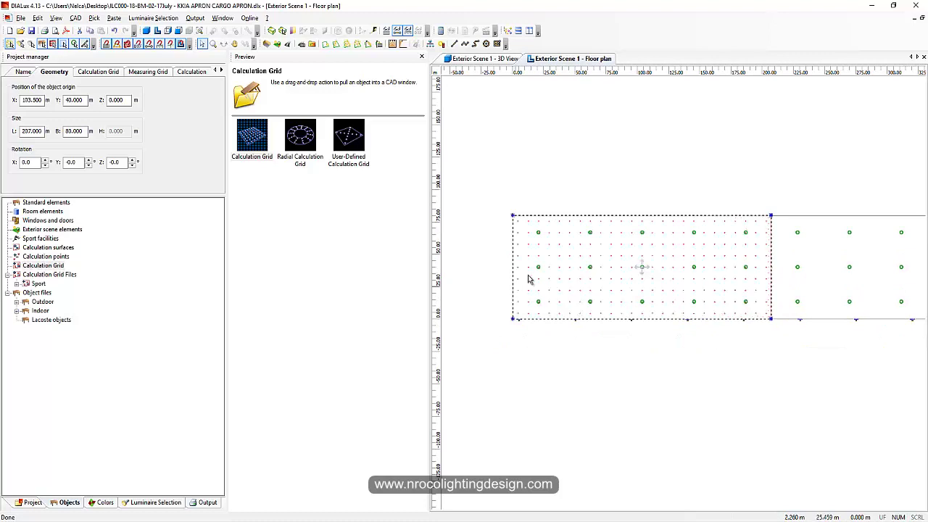
- Set the calculation grid's Z position to 1 m
click(24, 73)
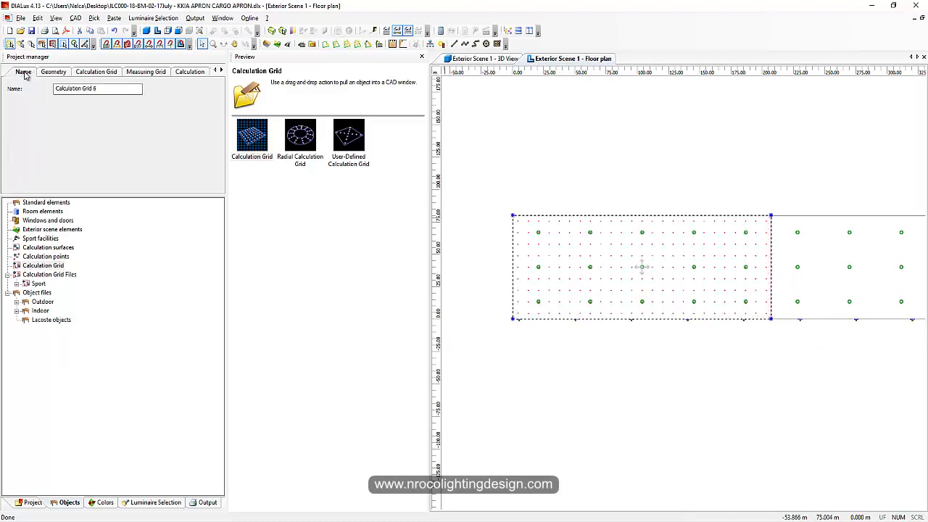
click(54, 72)
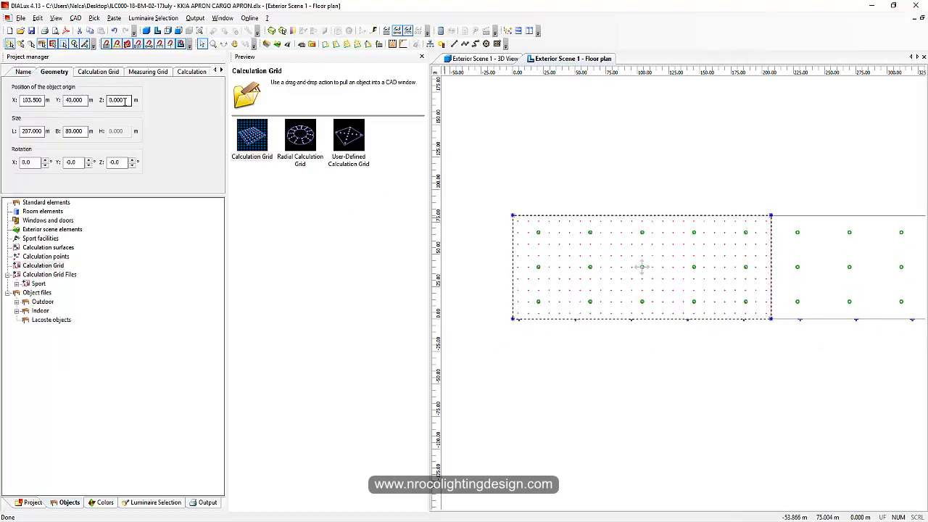
click(126, 101)
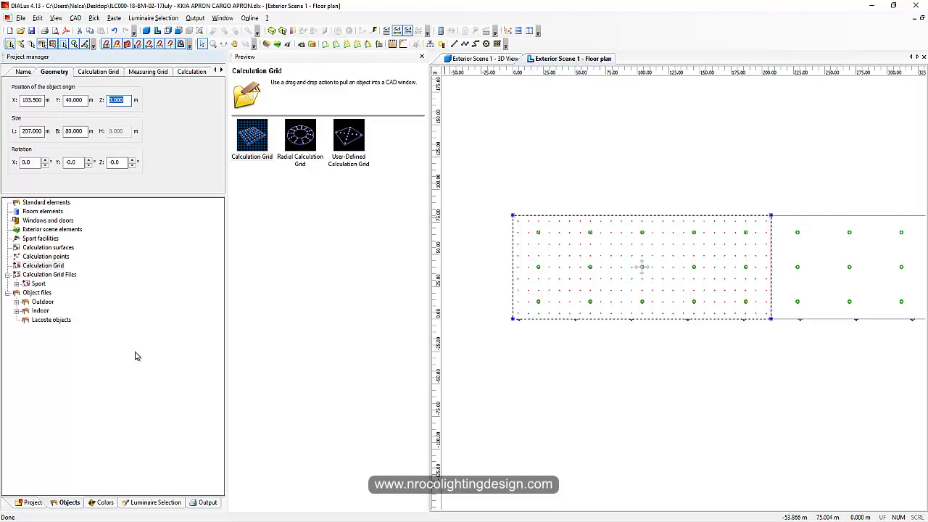
text(1)
key(Return)
- Define the grid's calculation points by distance, with 5 m spacing in X and Y
click(96, 73)
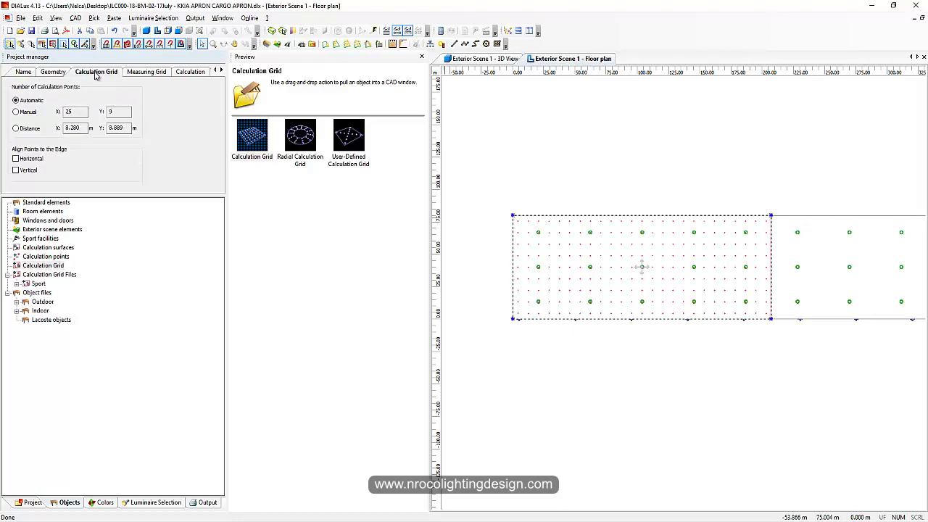
click(15, 128)
click(16, 112)
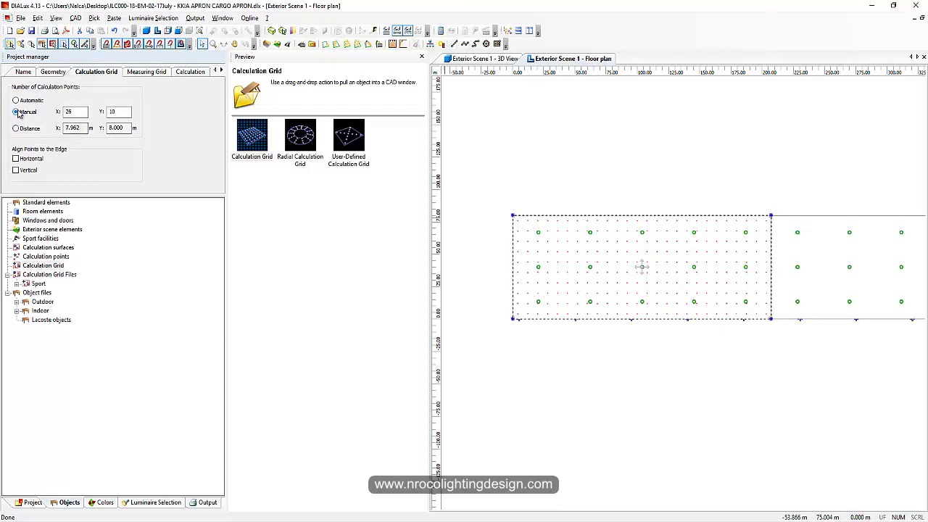
click(16, 129)
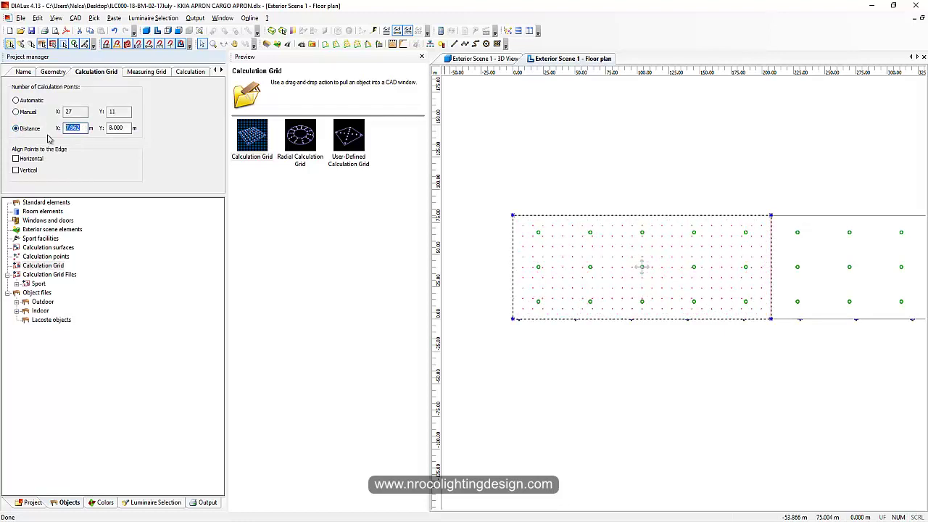
text(5)
key(Tab)
text(5)
key(Tab)
scroll(506, 211, up, 3)
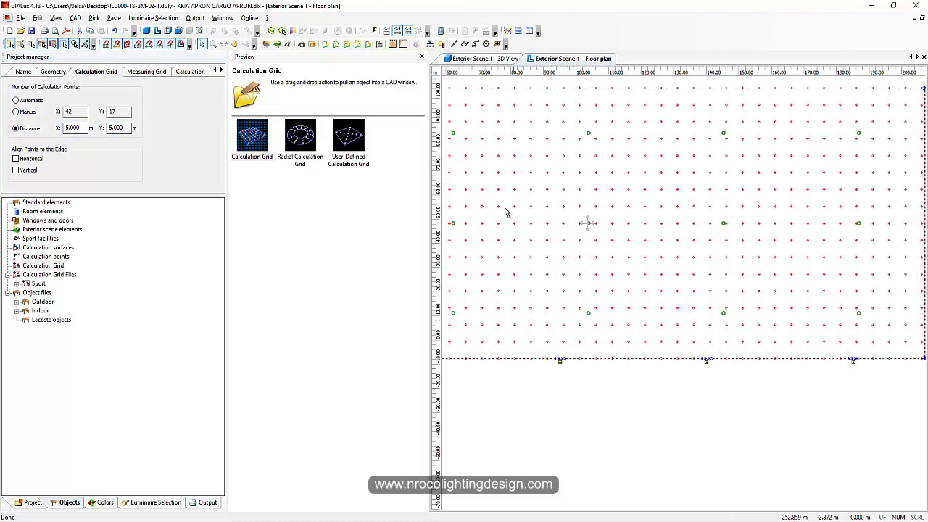
scroll(657, 244, down, 3)
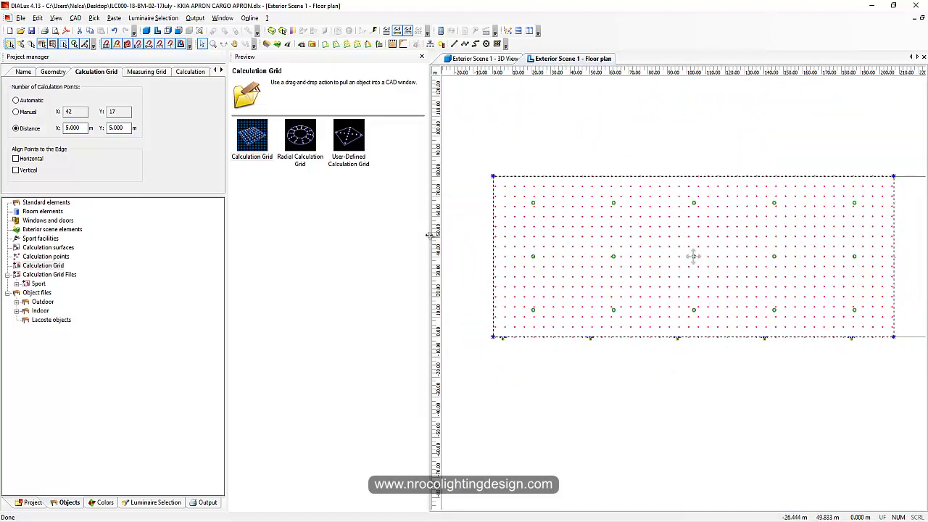
- Set the distance between the grid's calculation points to 10 m in X and Y
double_click(79, 128)
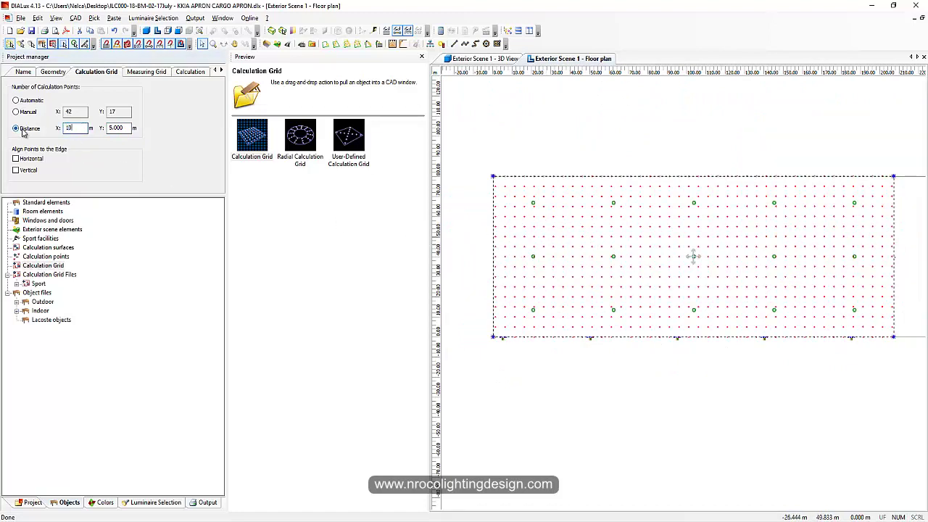
key(Tab)
text(10)
key(Tab)
scroll(572, 259, up, 2)
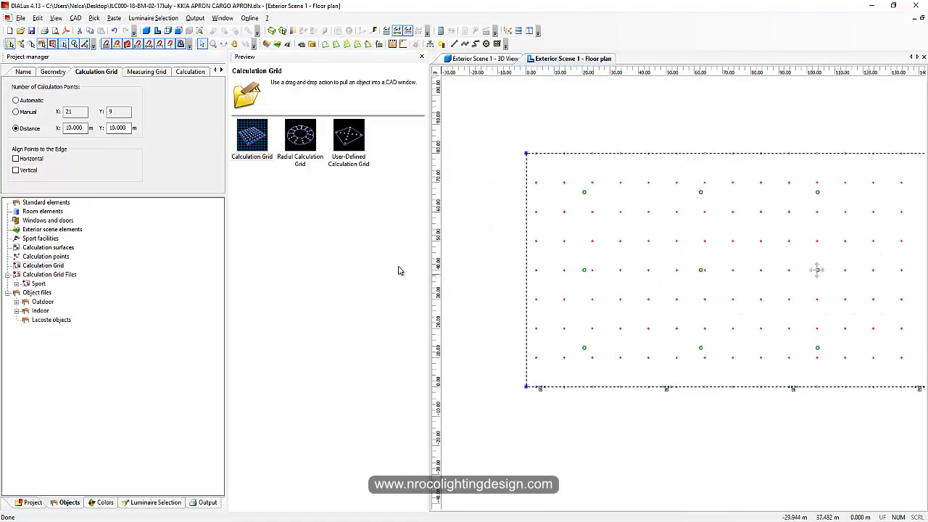
- Make the grid calculate horizontal instead of perpendicular illuminance, and review its gradient settings
click(147, 72)
click(192, 72)
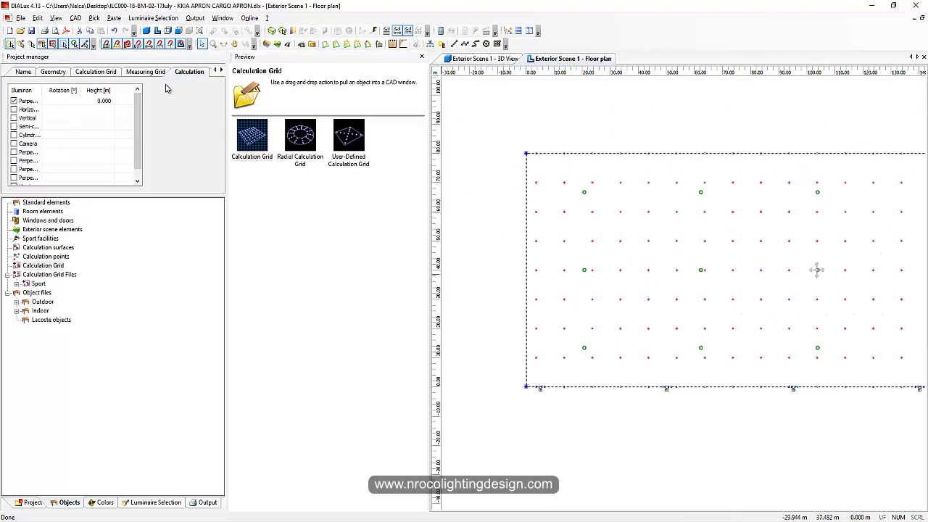
click(14, 109)
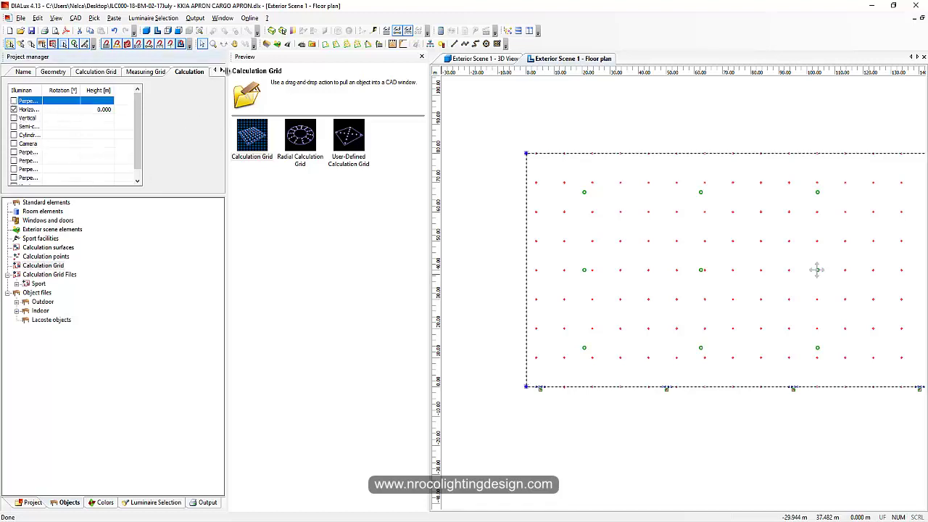
click(221, 70)
click(188, 72)
scroll(467, 257, down, 1)
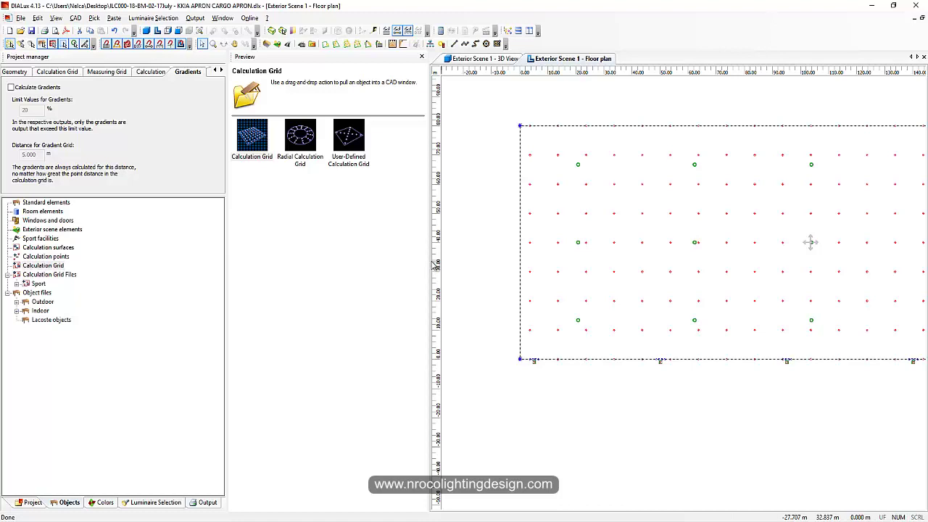
- Narrow the object preview area and turn on Display Values for the calculation grid
drag(429, 258, 384, 264)
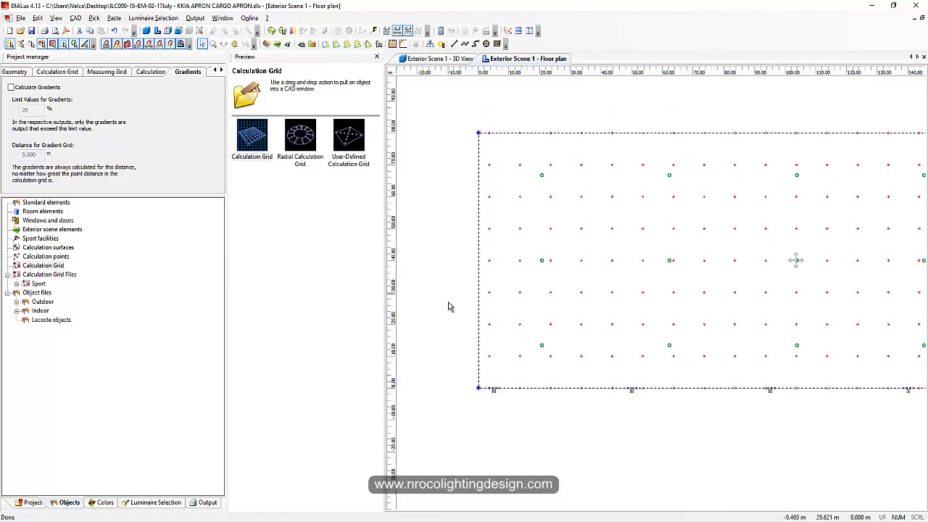
scroll(449, 310, down, 1)
scroll(507, 328, up, 2)
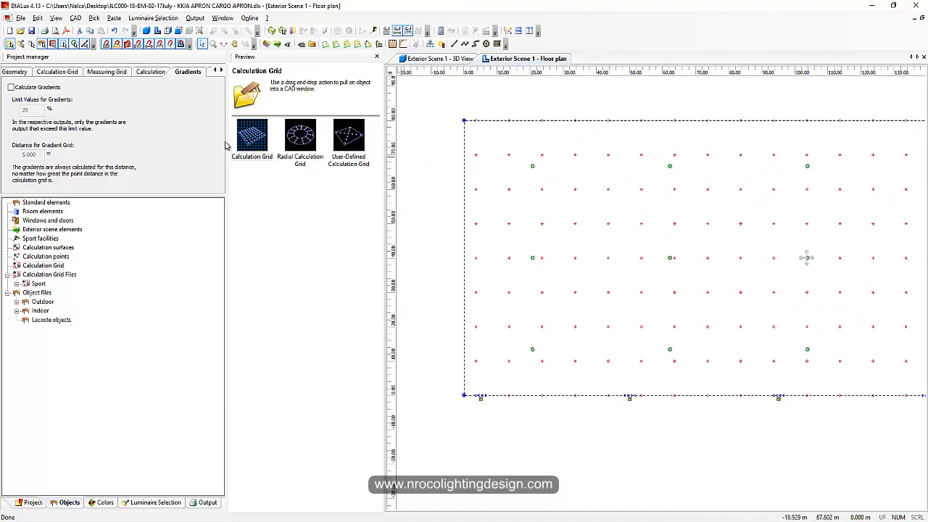
click(221, 70)
click(189, 71)
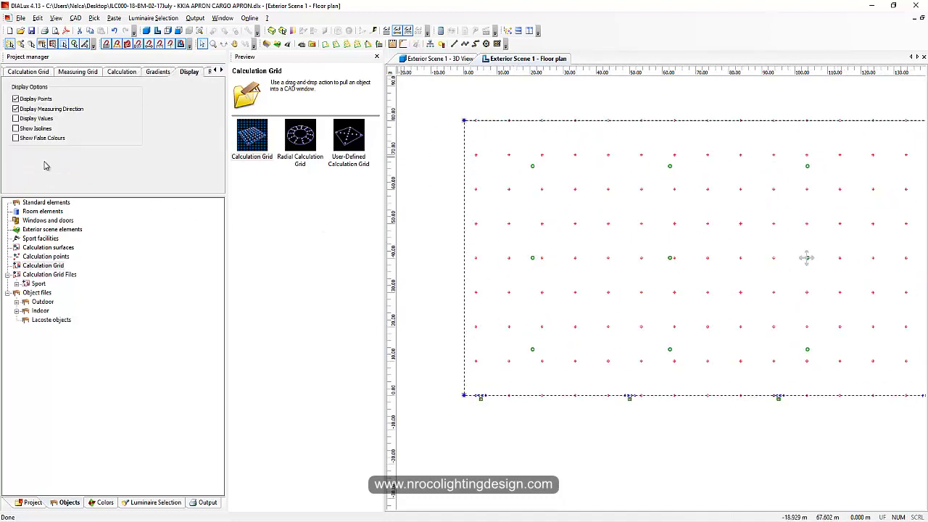
click(17, 121)
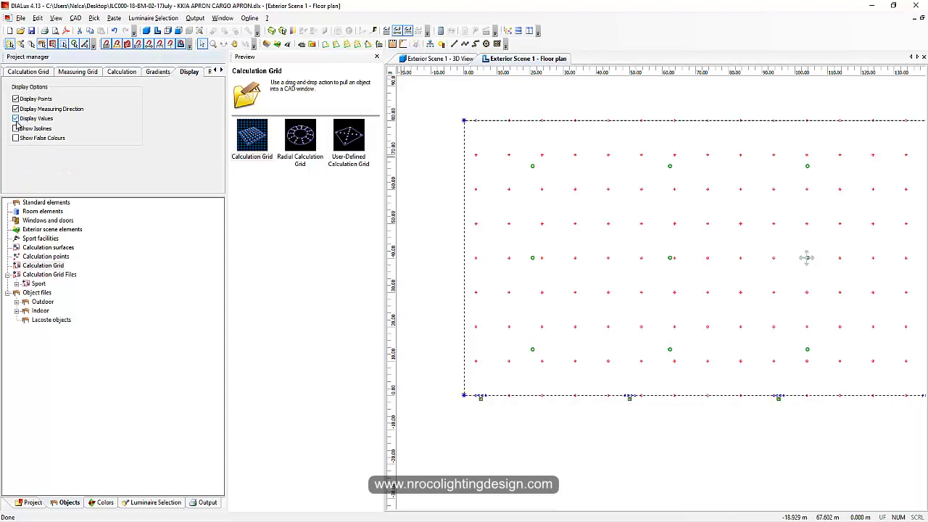
- Examine the values at the grid points near the apron's lower edge, narrowing the side areas to enlarge the floor plan
scroll(437, 268, up, 5)
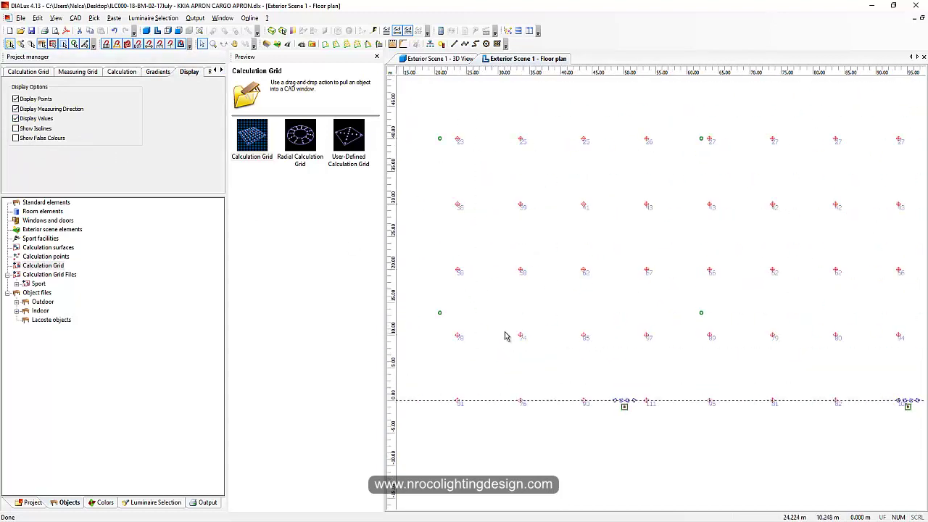
scroll(504, 268, up, 4)
scroll(580, 226, down, 2)
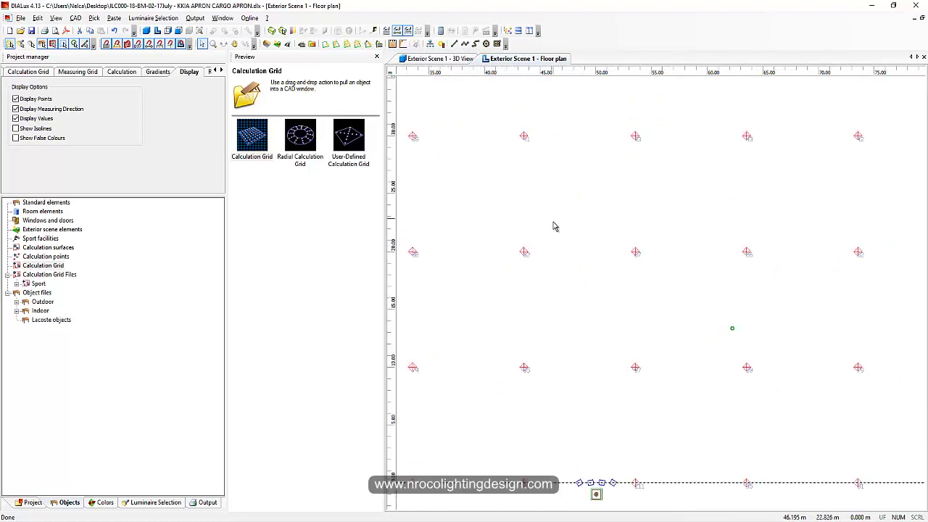
scroll(536, 239, up, 1)
drag(227, 248, 160, 246)
scroll(472, 254, up, 2)
drag(390, 261, 304, 260)
scroll(544, 191, up, 2)
scroll(558, 239, down, 3)
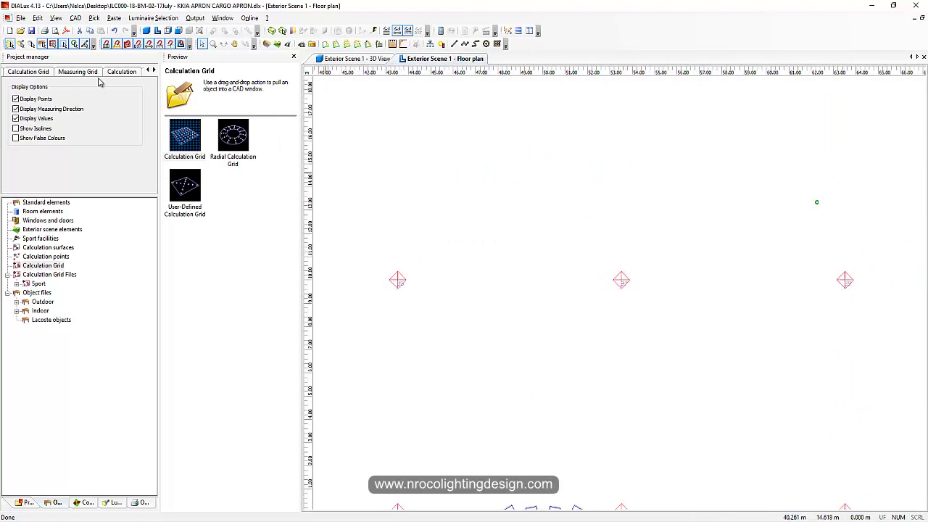
- Review the calculation grid's gradient, display and real-time calculation settings
click(153, 70)
click(128, 74)
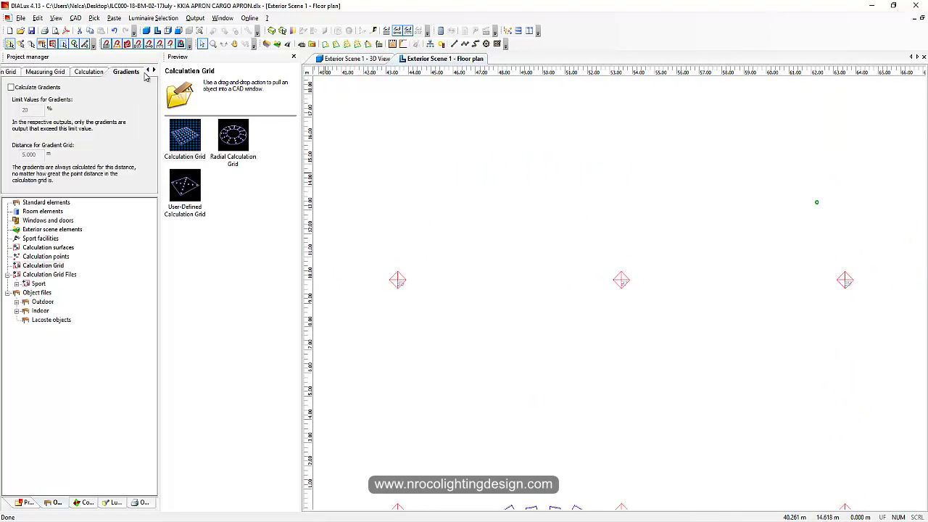
click(154, 69)
click(99, 73)
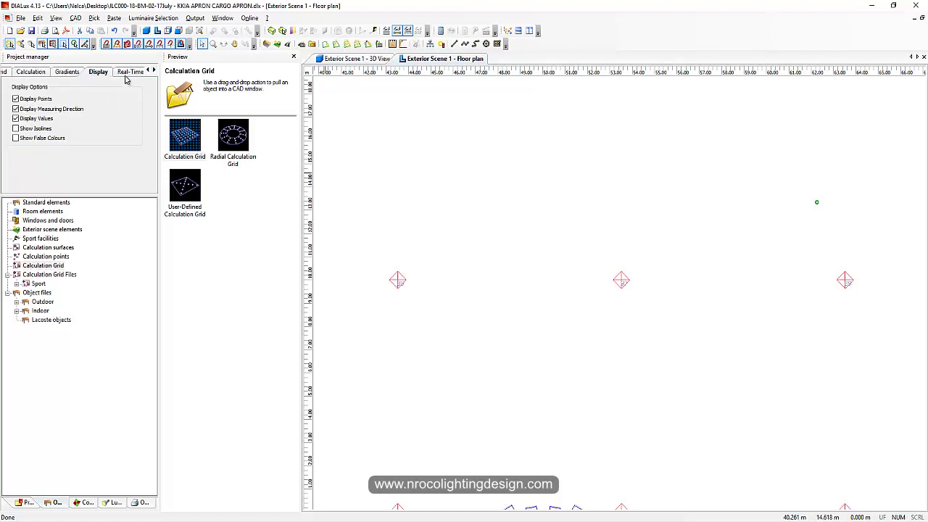
click(127, 72)
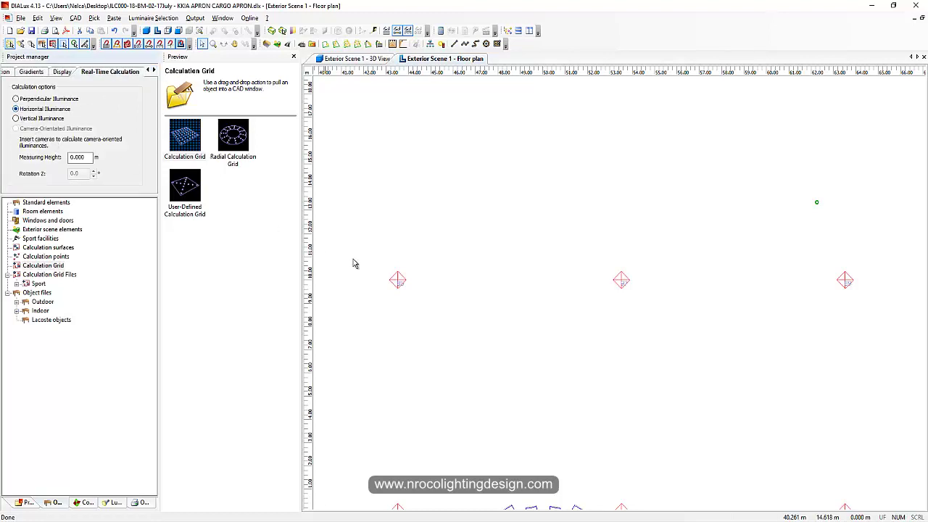
middle_drag(353, 263, 521, 165)
click(62, 72)
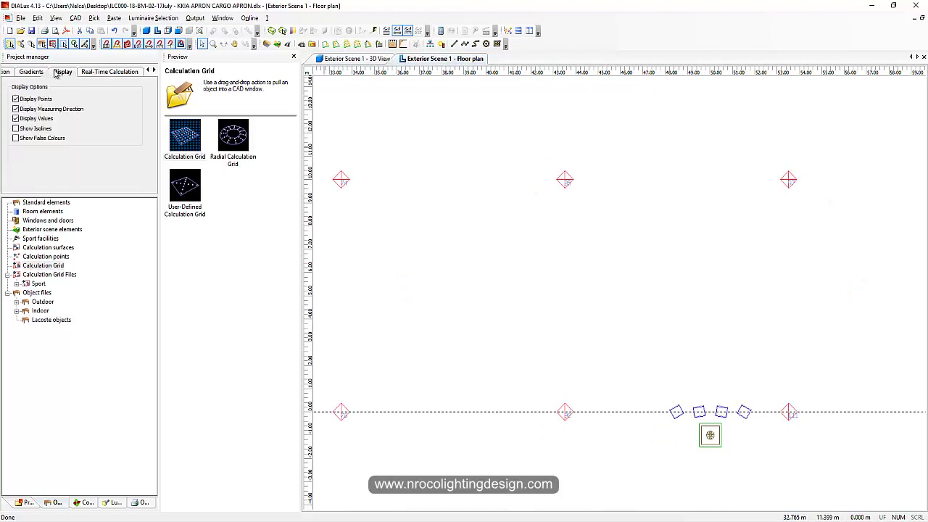
- Check the measuring height of the grid's horizontal illuminance and leave the grid's settings
click(31, 73)
click(7, 76)
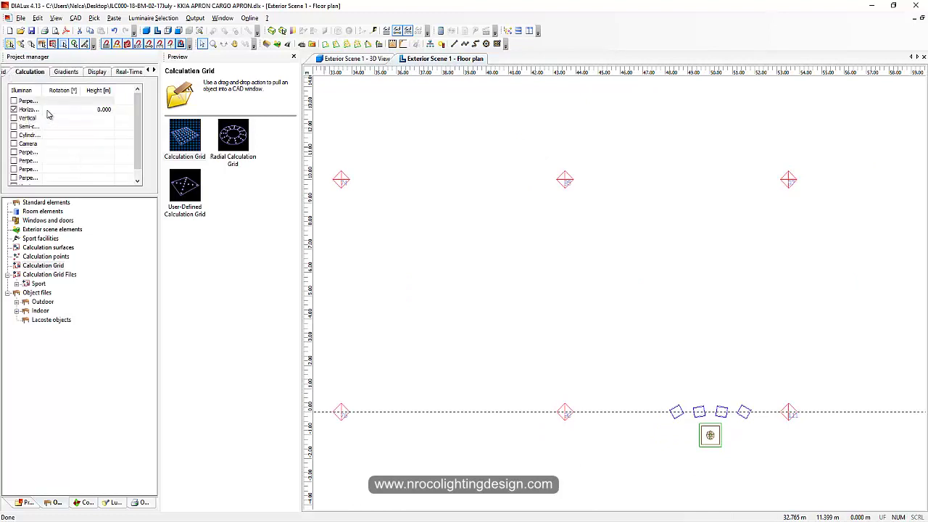
click(98, 110)
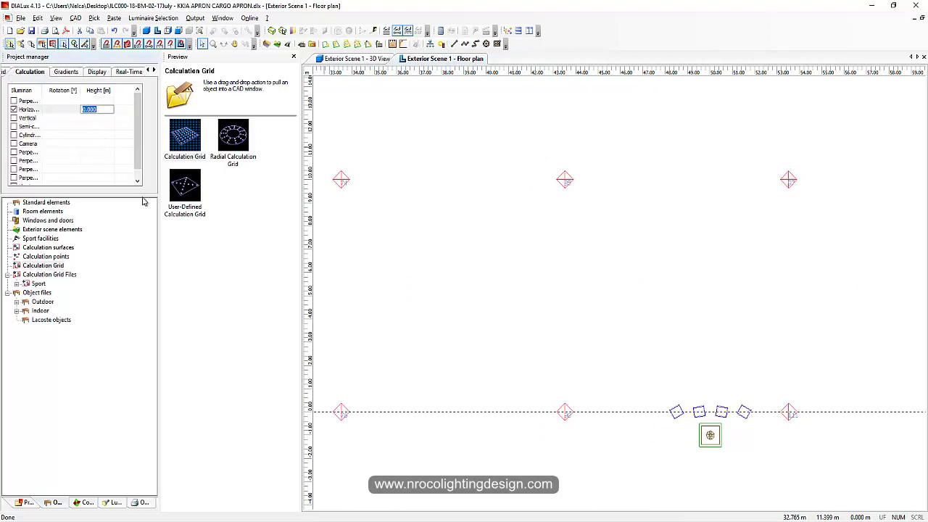
click(476, 246)
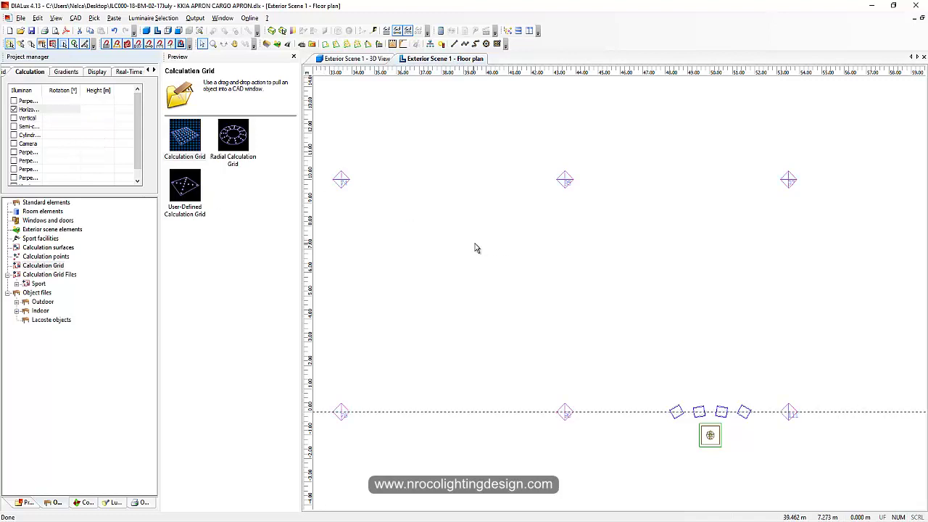
- Examine the grid points in the floor plan and a closer 3D view, and select the calculation surface covering the apron
middle_drag(474, 244, 613, 275)
scroll(613, 275, down, 3)
middle_drag(535, 250, 650, 224)
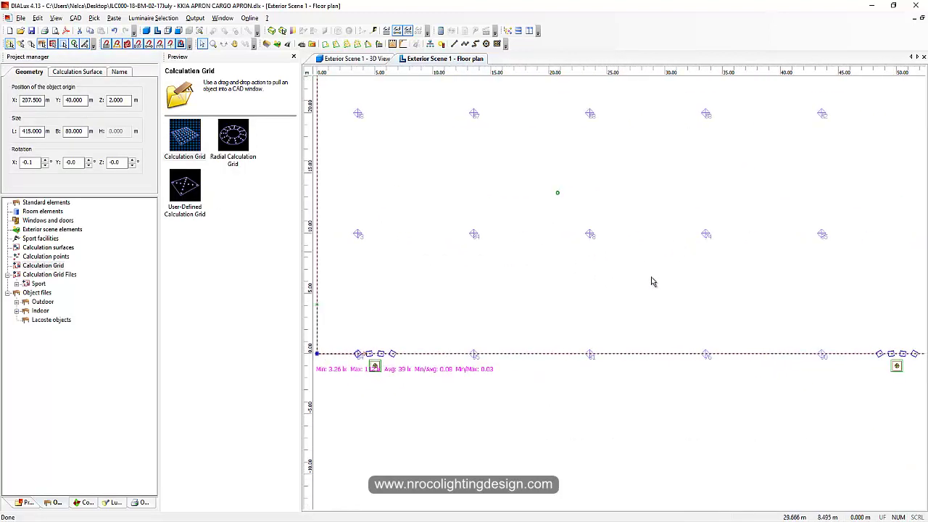
scroll(467, 222, down, 2)
click(335, 59)
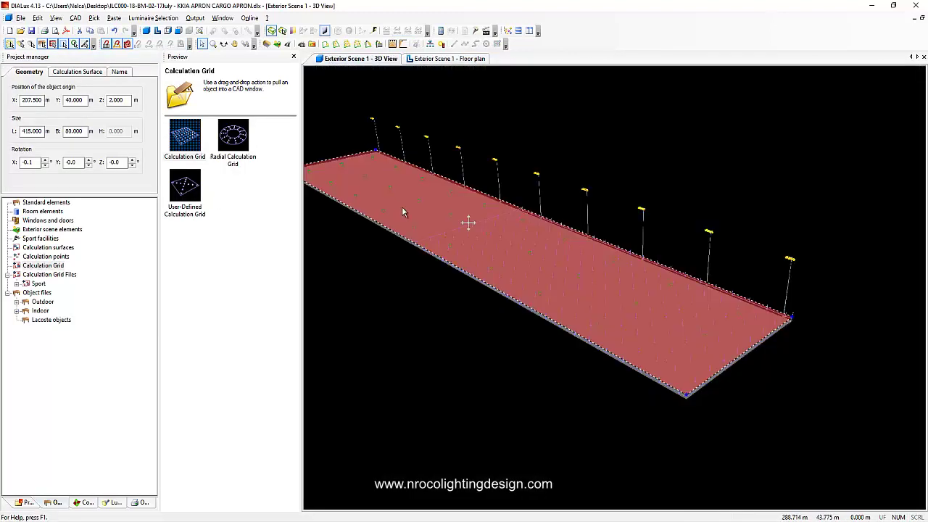
click(413, 364)
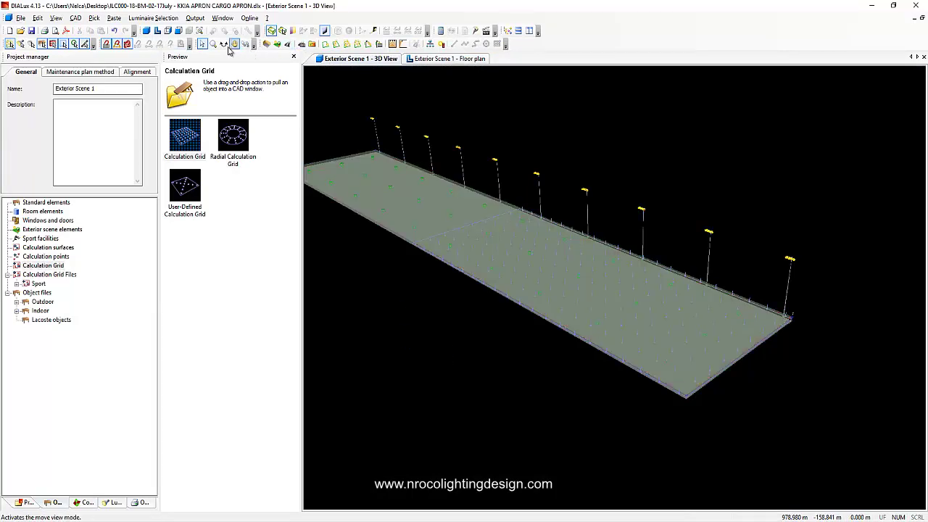
click(223, 43)
drag(445, 305, 615, 249)
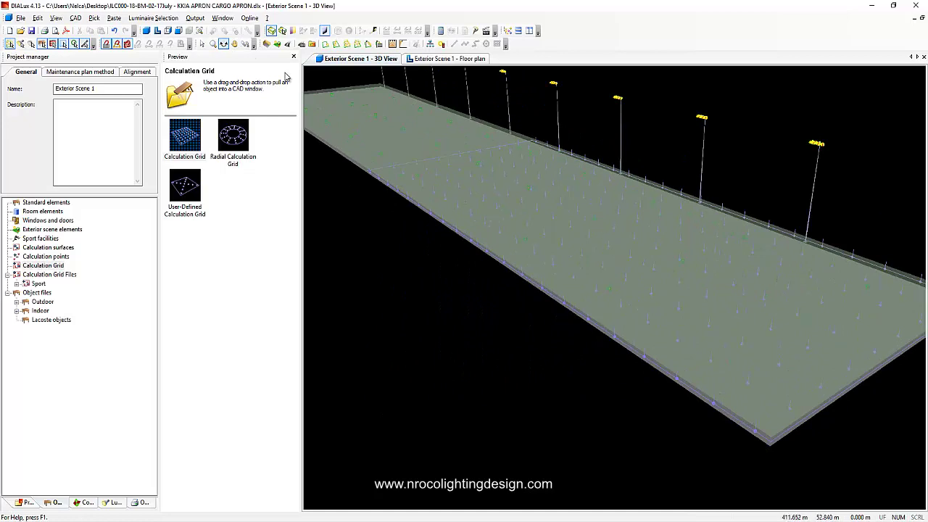
click(202, 44)
click(593, 223)
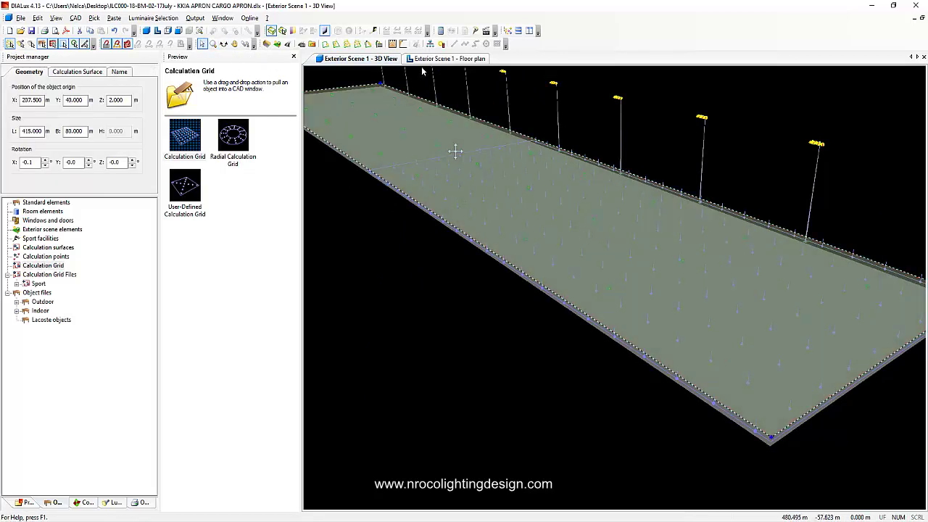
- Return to the floor plan and run the lighting calculation for the exterior scene
click(429, 59)
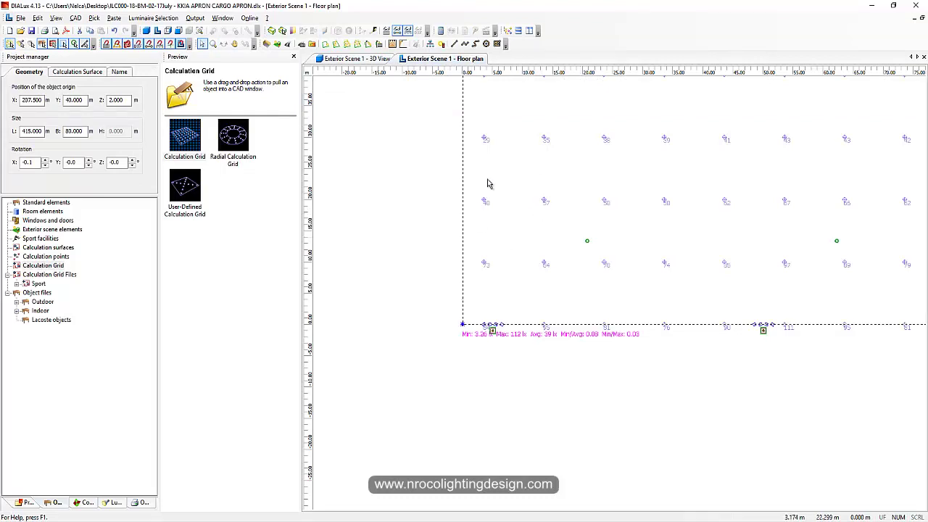
scroll(452, 273, down, 2)
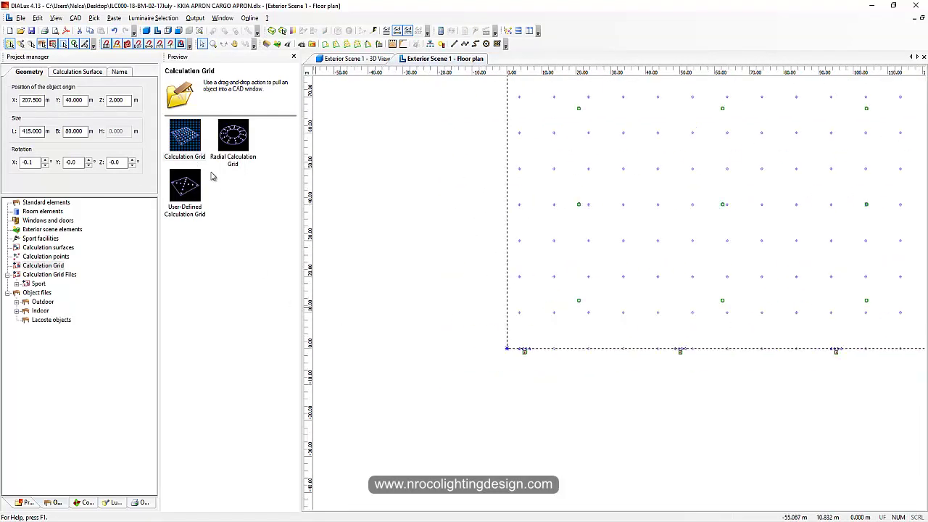
scroll(379, 293, down, 2)
scroll(625, 290, up, 2)
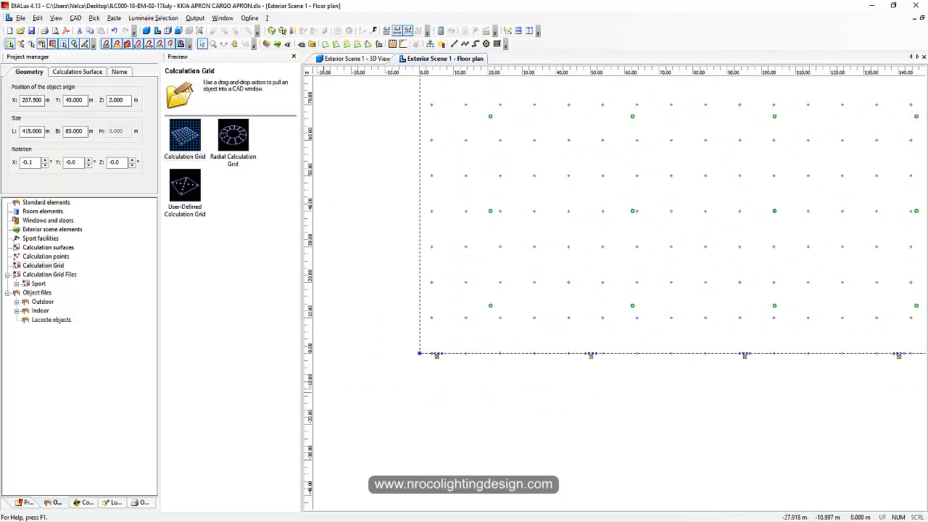
mouse_move(295, 521)
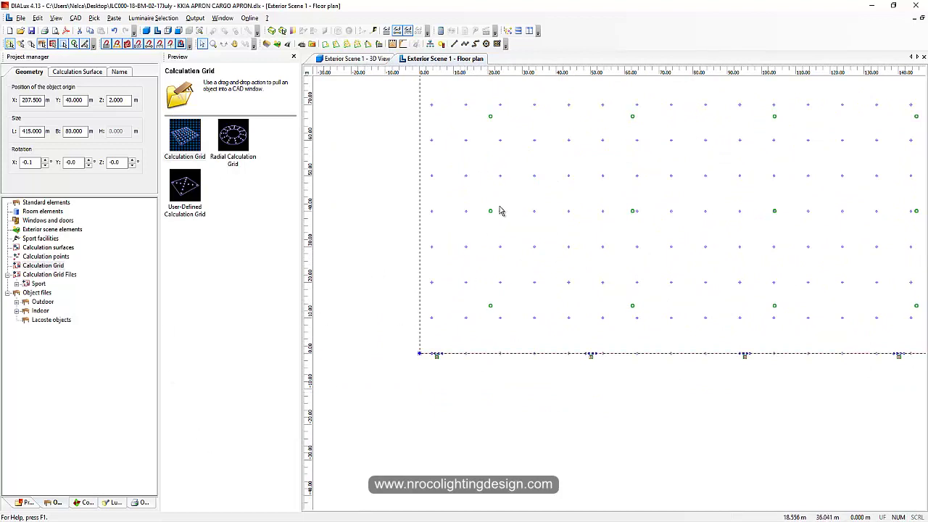
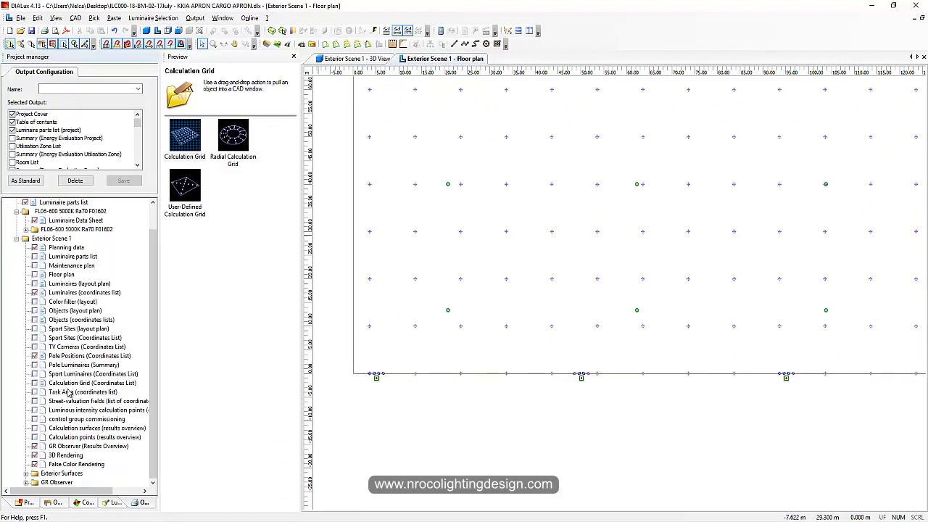
click(440, 31)
click(522, 428)
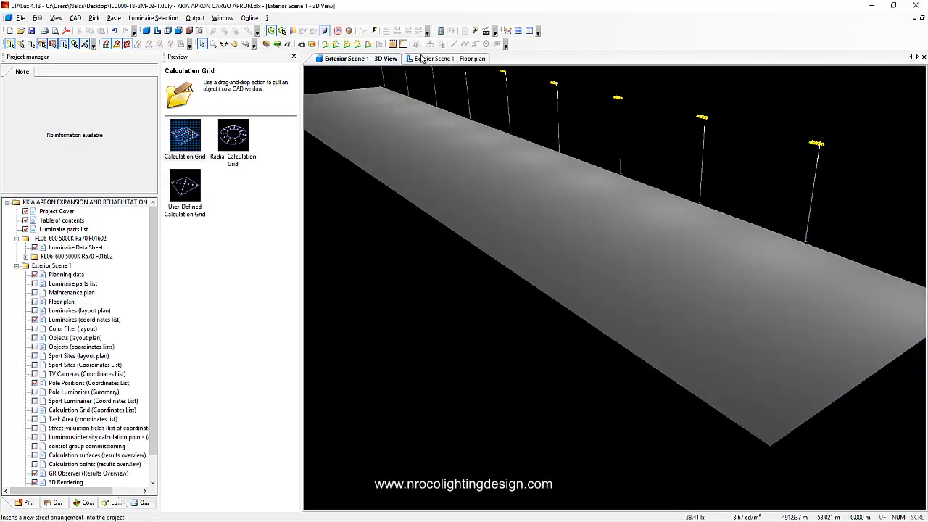
- Measure the distance between two neighbouring glare observers in the middle row of the floor plan
click(421, 58)
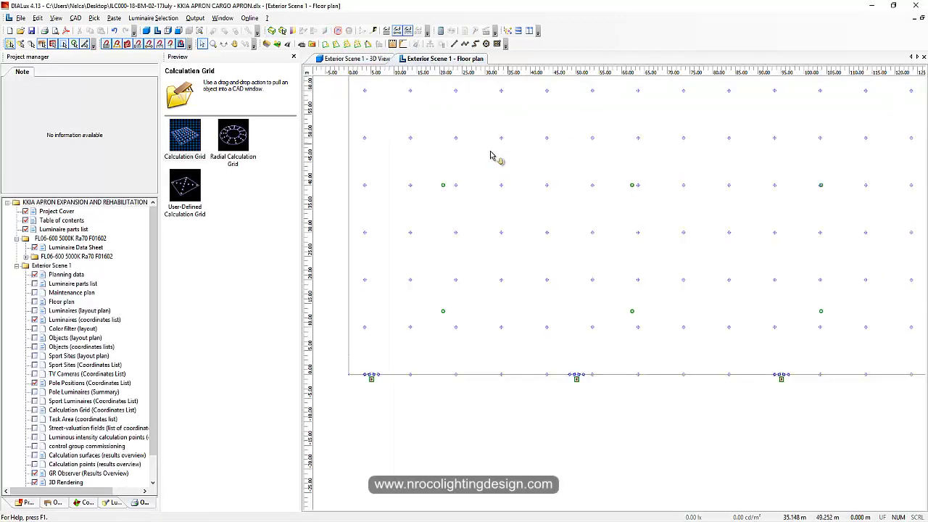
click(373, 31)
click(411, 202)
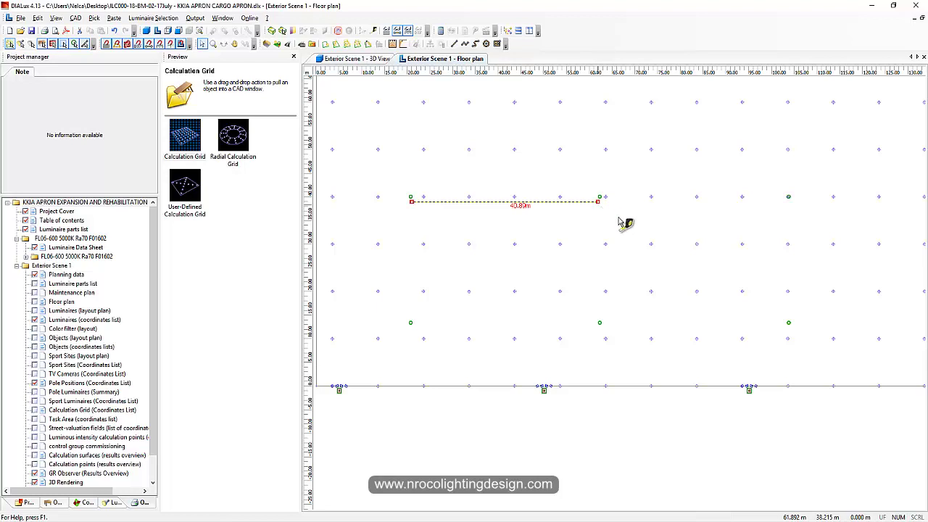
click(595, 433)
- Examine how the grid points, glare observers and poles are arranged along the apron in the floor plan
scroll(594, 432, down, 2)
scroll(515, 341, down, 2)
scroll(618, 313, up, 2)
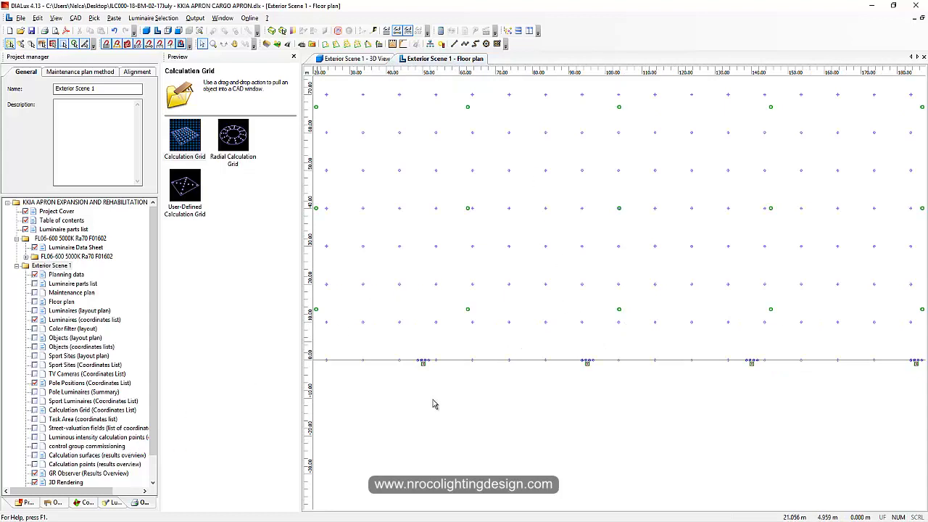
scroll(559, 314, up, 1)
scroll(495, 213, down, 1)
scroll(524, 215, up, 1)
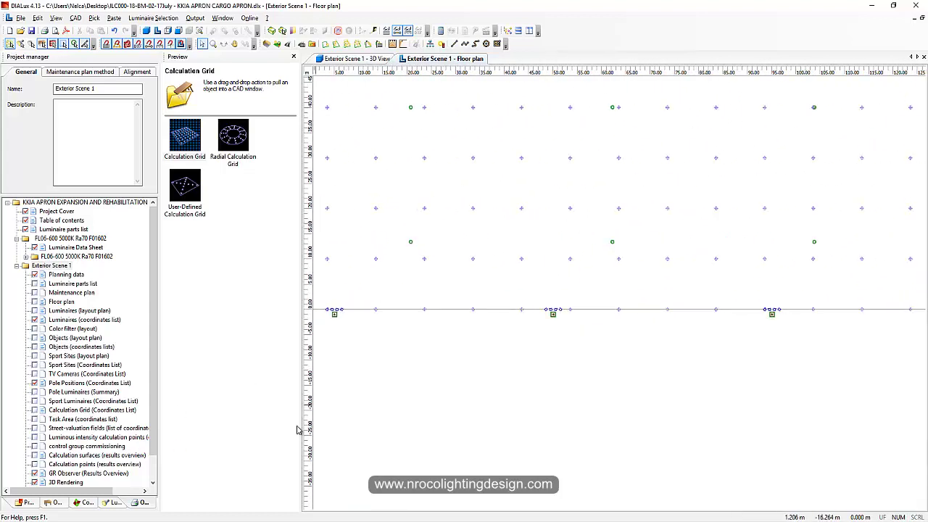
scroll(445, 240, down, 1)
scroll(466, 344, down, 1)
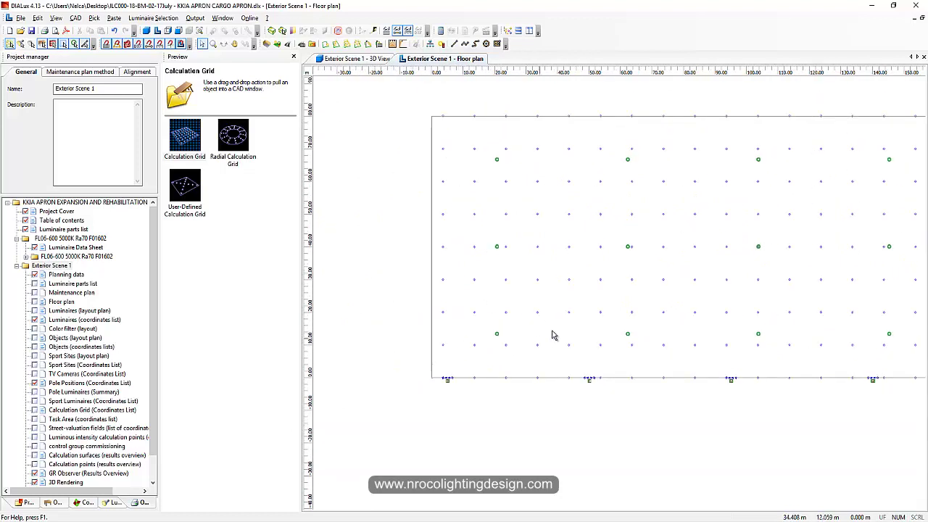
scroll(626, 279, up, 1)
scroll(459, 324, up, 1)
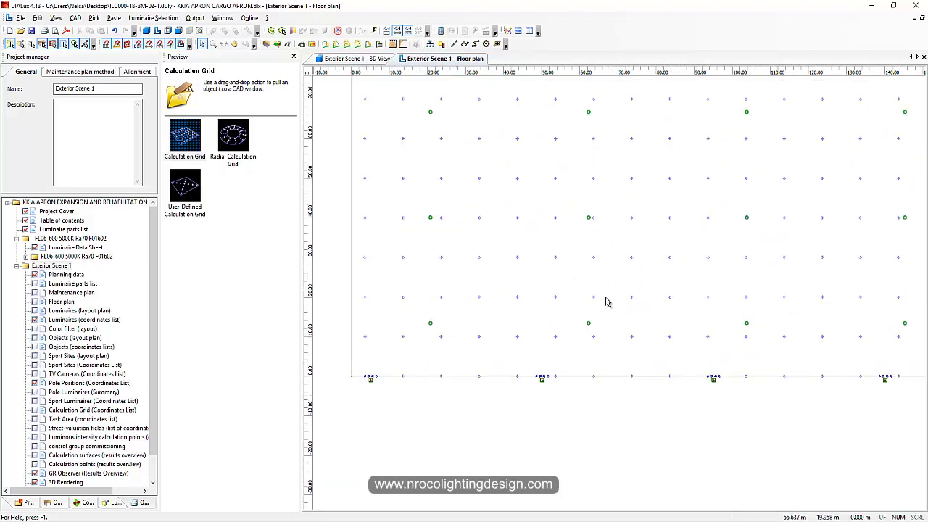
scroll(505, 315, down, 2)
middle_drag(570, 321, 727, 258)
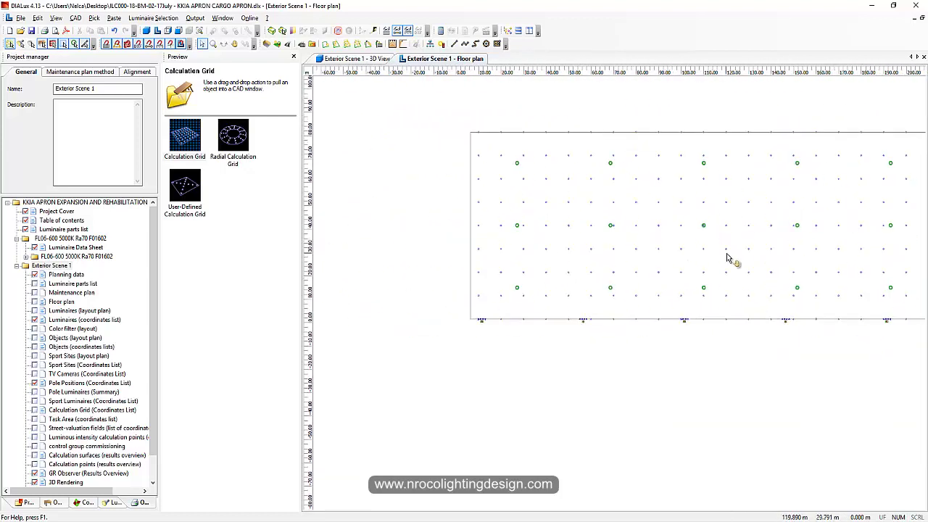
scroll(534, 265, up, 2)
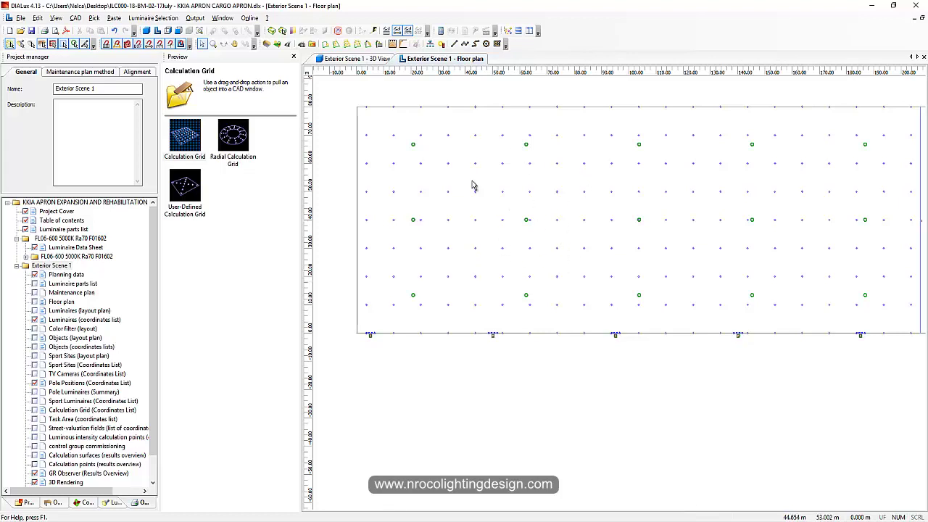
scroll(638, 308, down, 3)
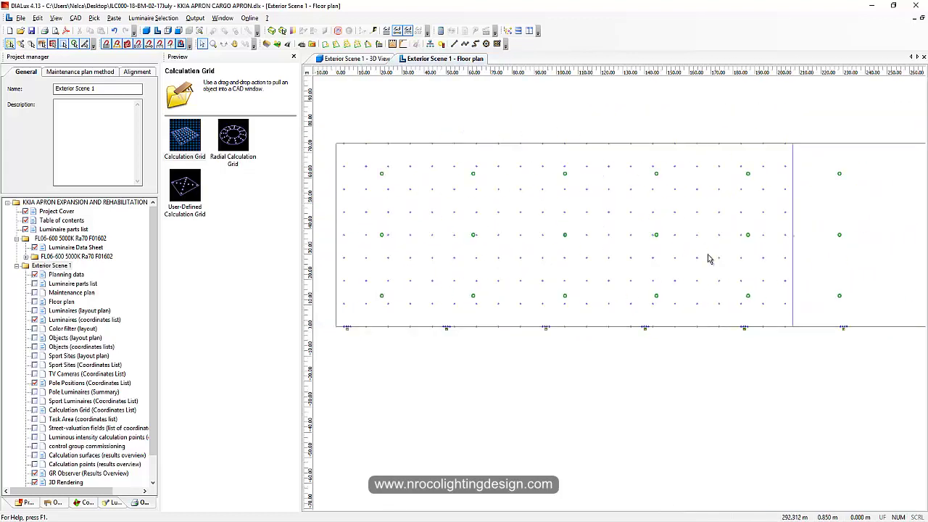
scroll(156, 435, down, 1)
- Open the GR Observer results overview and check the maximum glare values of the observer rows
double_click(84, 445)
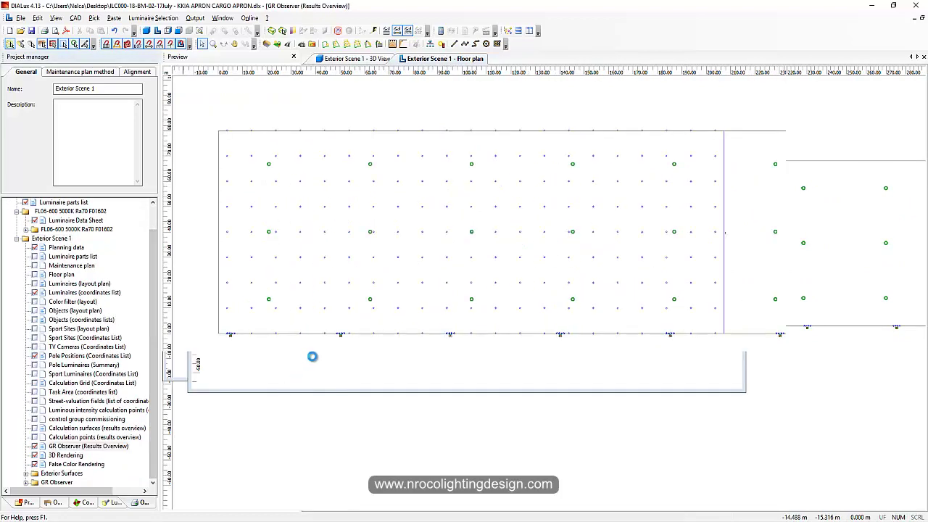
scroll(667, 500, down, 2)
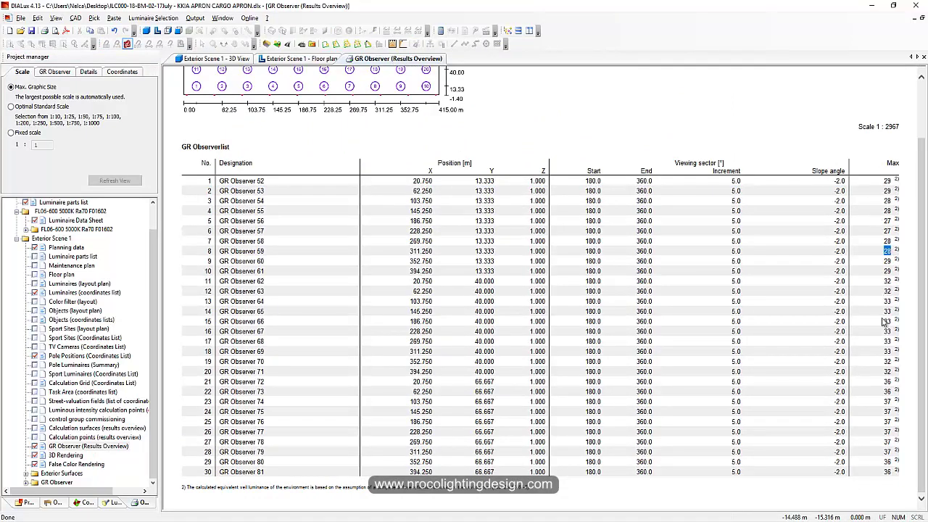
drag(884, 290, 894, 299)
click(886, 445)
- Open the summary output of GR Observer 79 and examine its glare diagram and position
click(26, 482)
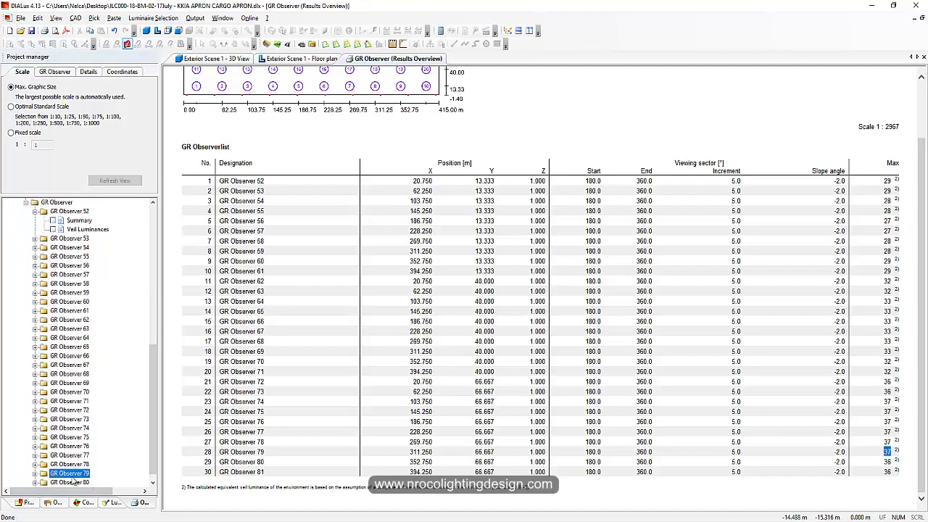
click(44, 482)
click(75, 473)
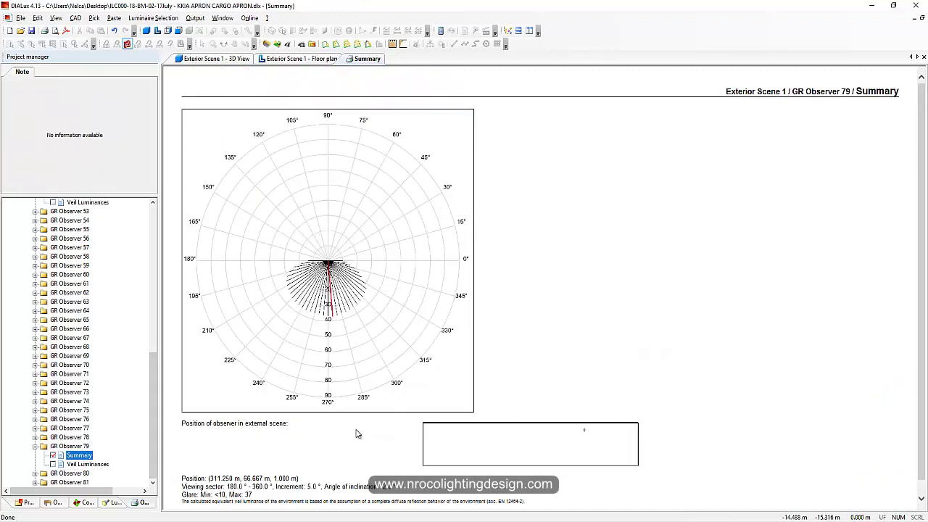
scroll(405, 371, down, 1)
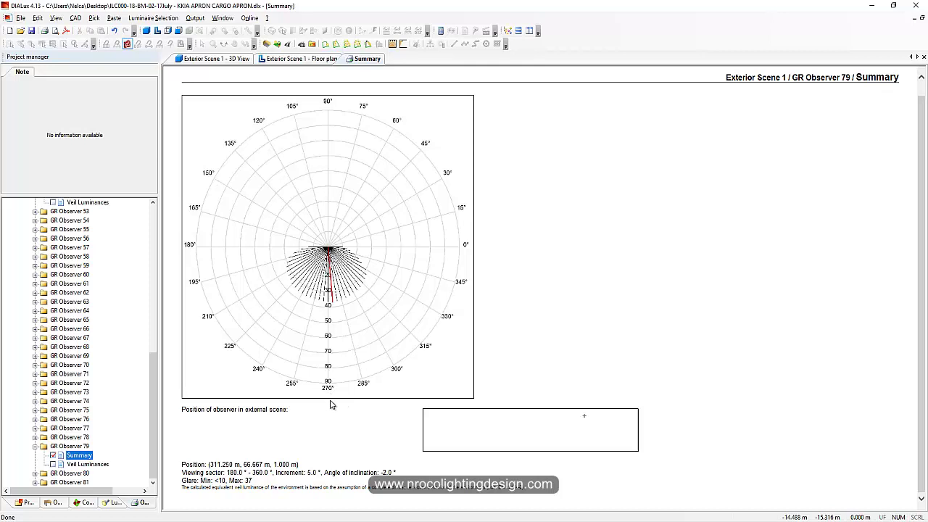
- Show the floor plan and select GR Observer 79 among the scene's calculation points
click(275, 59)
scroll(565, 304, up, 5)
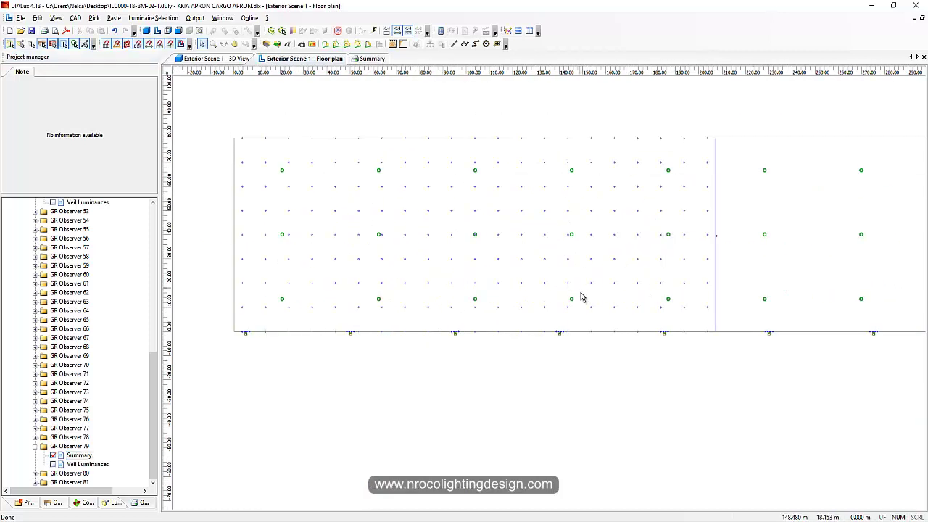
click(532, 324)
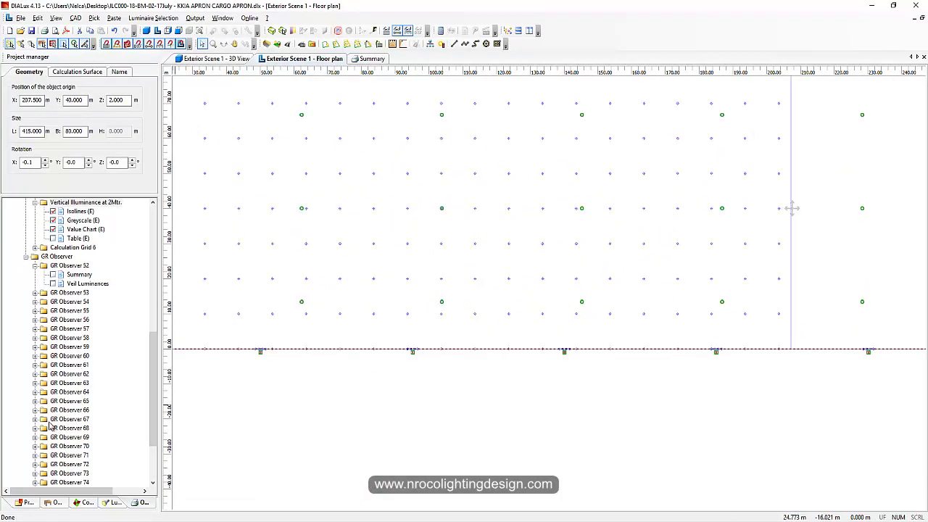
click(24, 502)
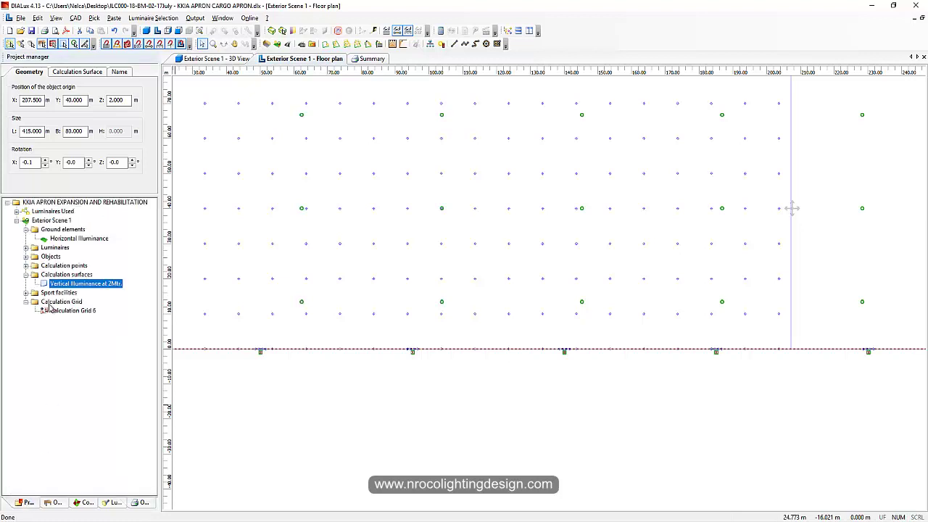
click(26, 274)
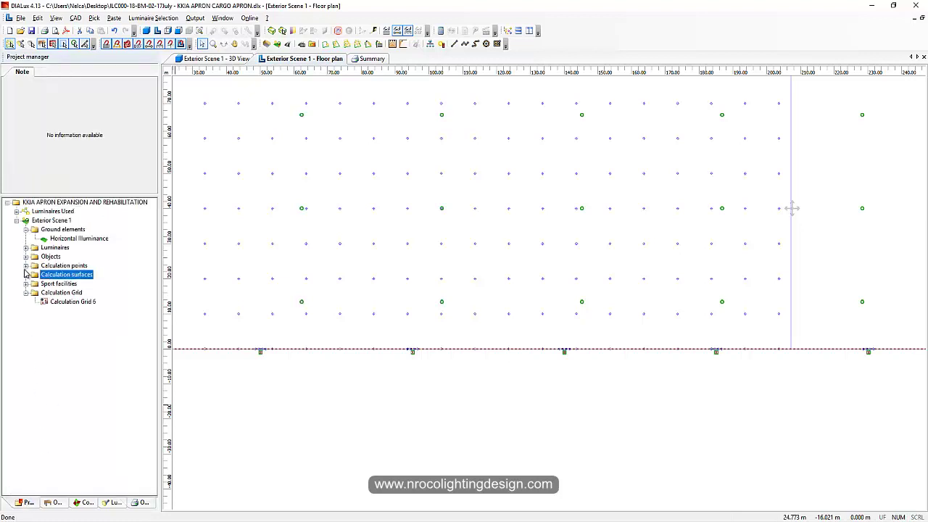
click(25, 266)
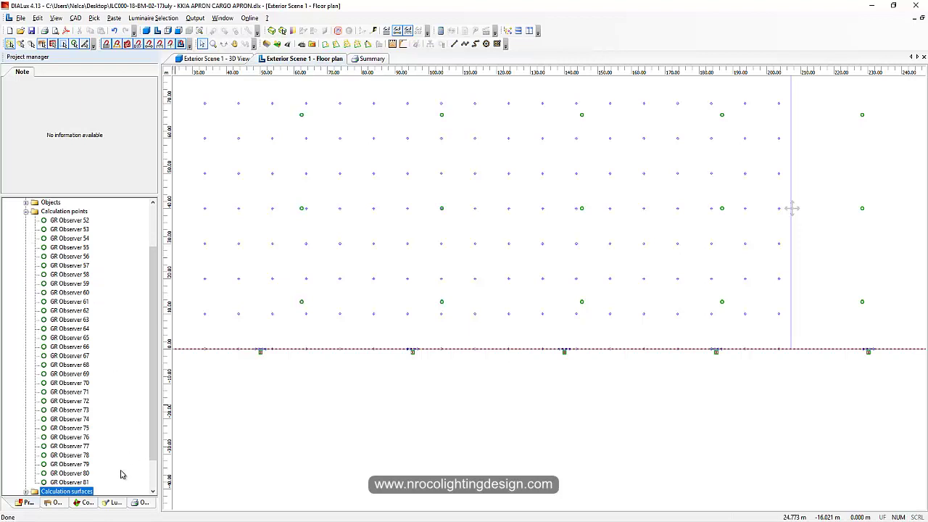
click(72, 464)
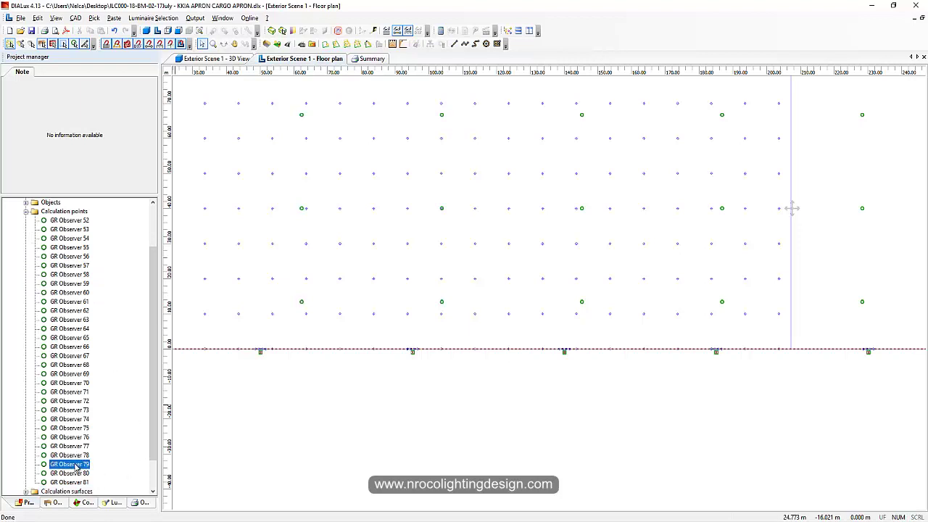
- Locate GR Observer 79 in the floor plan and examine its position relative to the poles along the apron edge
scroll(537, 362, down, 3)
middle_drag(828, 365, 485, 278)
scroll(445, 152, up, 2)
middle_drag(410, 135, 445, 216)
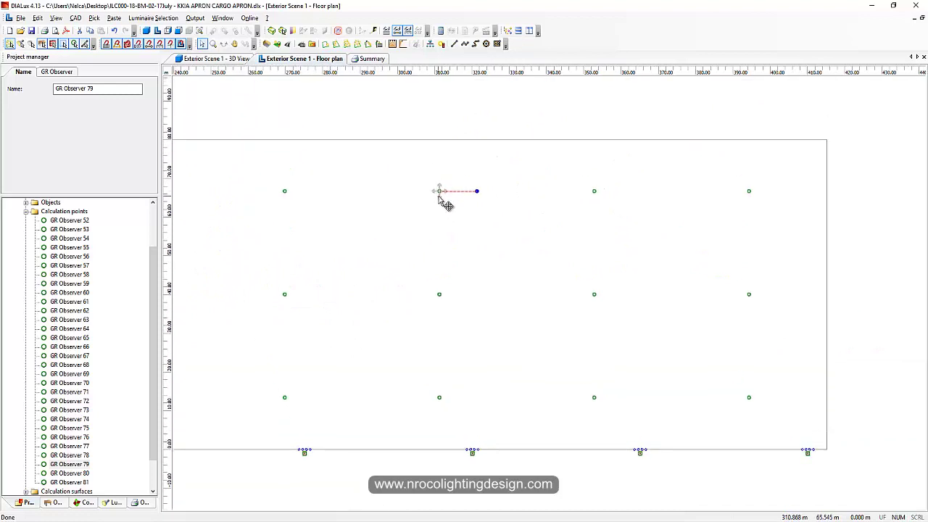
scroll(470, 463, up, 1)
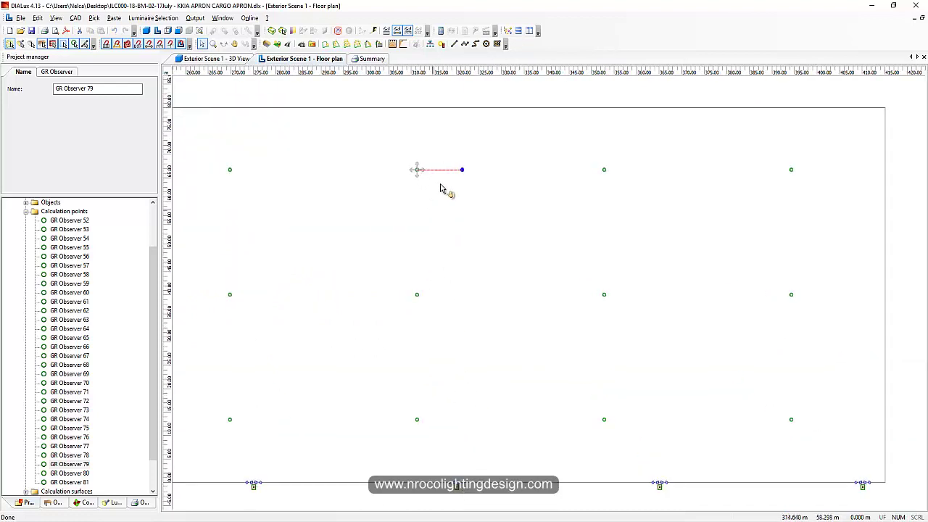
middle_drag(441, 199, 438, 142)
scroll(453, 351, down, 1)
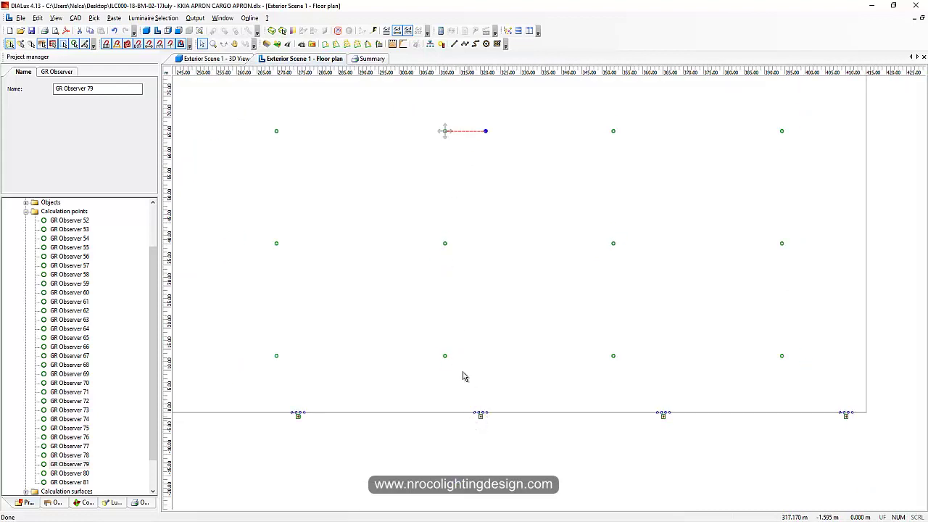
scroll(487, 406, up, 3)
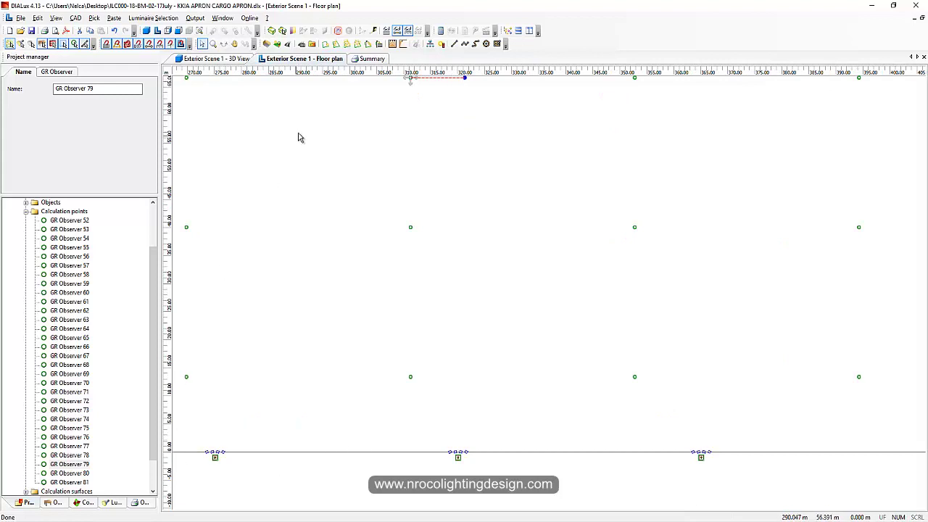
- Recheck the position and glare values in the summary of GR Observer 79, and return to the floor plan
click(365, 59)
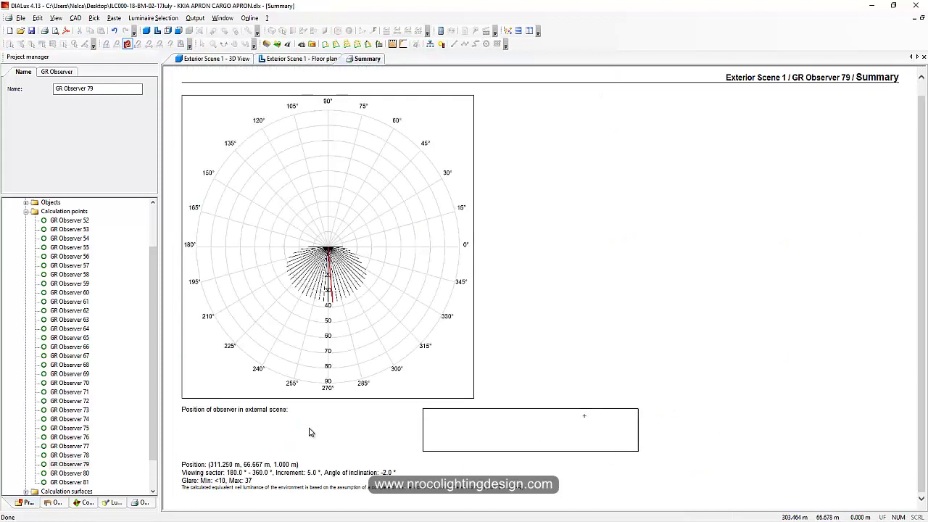
drag(182, 487, 235, 490)
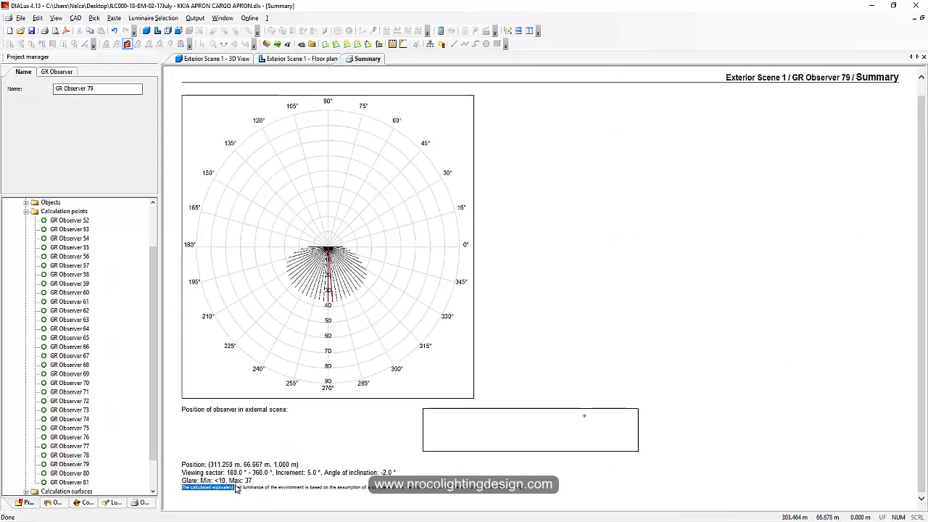
click(298, 59)
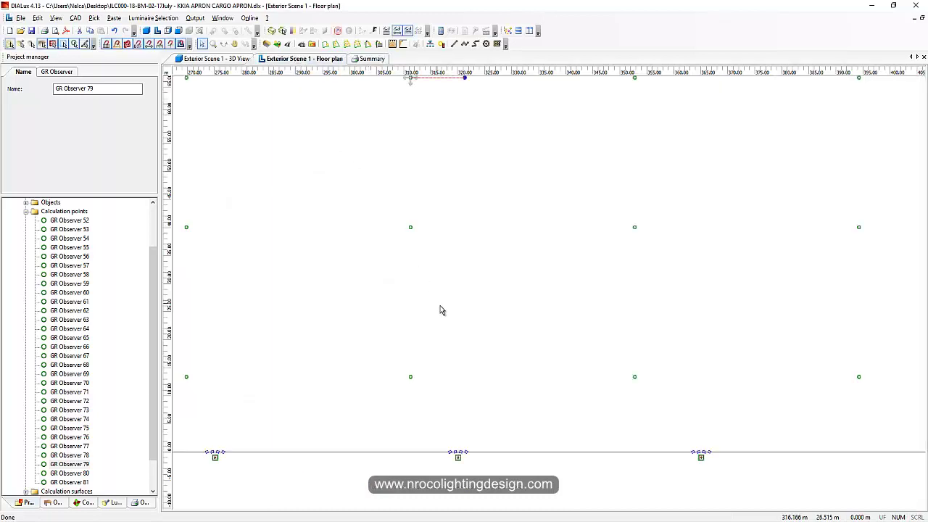
- Select the outermost floodlight of a pole and view it in the Y-Z side view with its light distribution displayed
scroll(543, 352, up, 3)
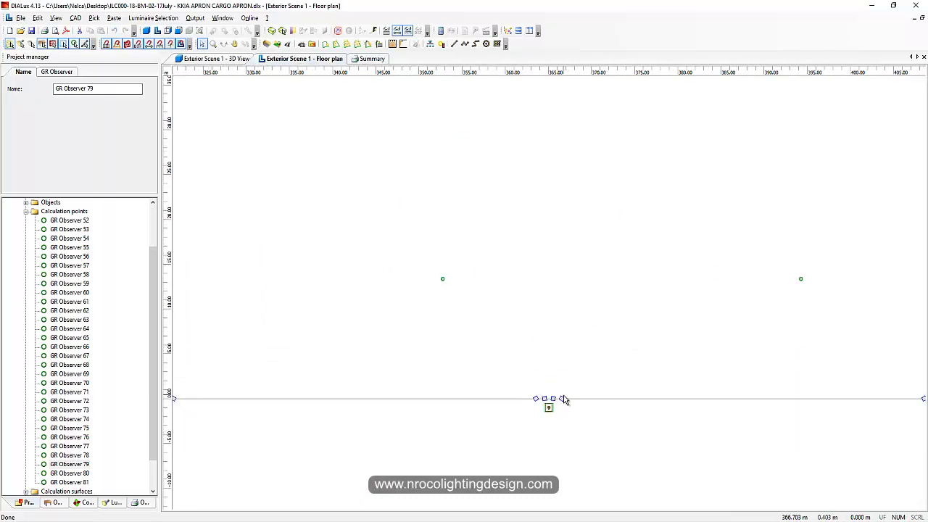
click(563, 399)
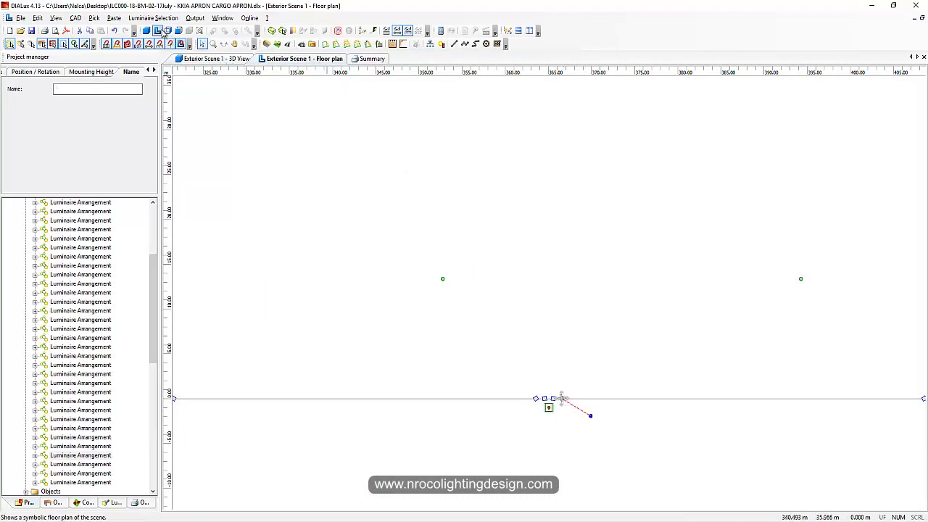
click(168, 30)
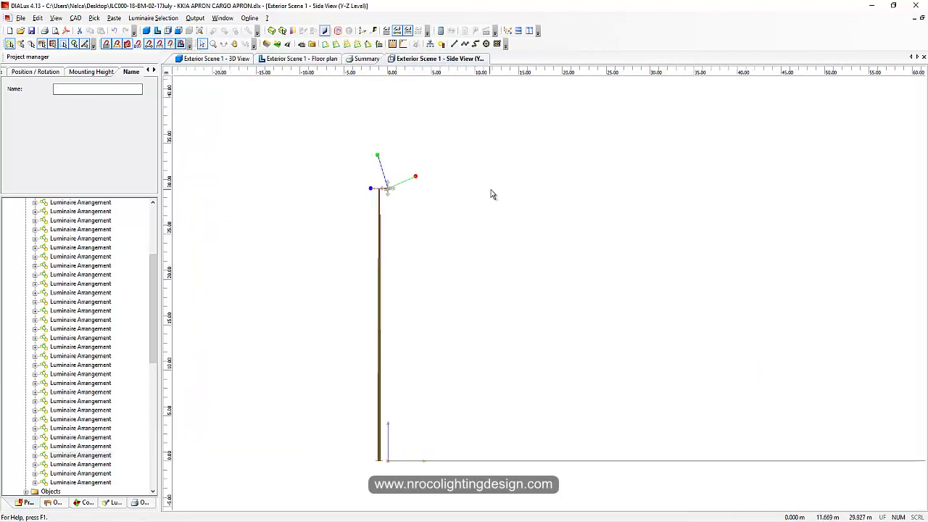
scroll(376, 226, up, 5)
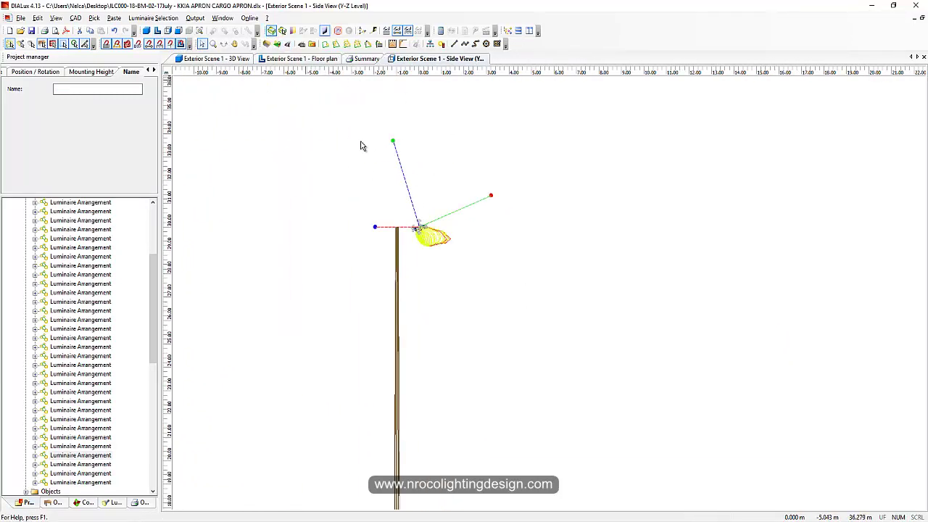
scroll(306, 166, up, 2)
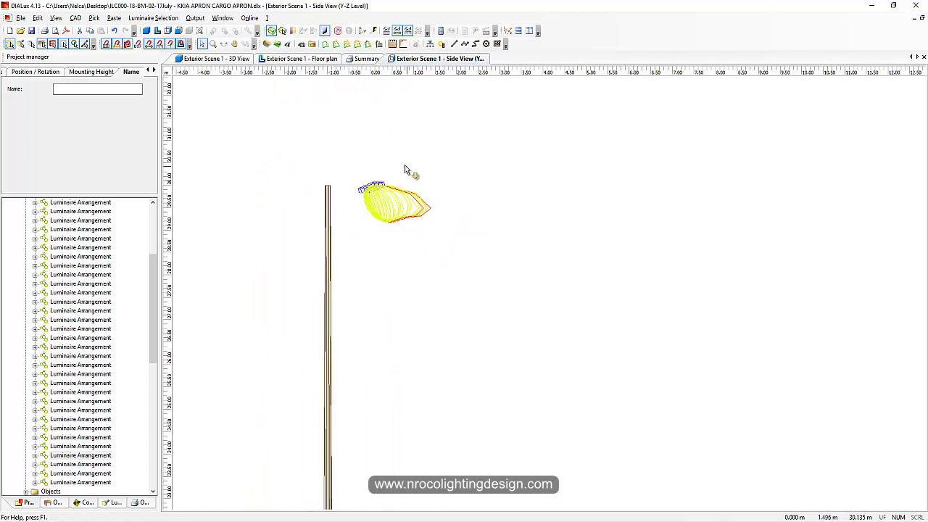
- Check the position, rotation and mounting height properties of the pole-top floodlight
click(92, 72)
click(40, 75)
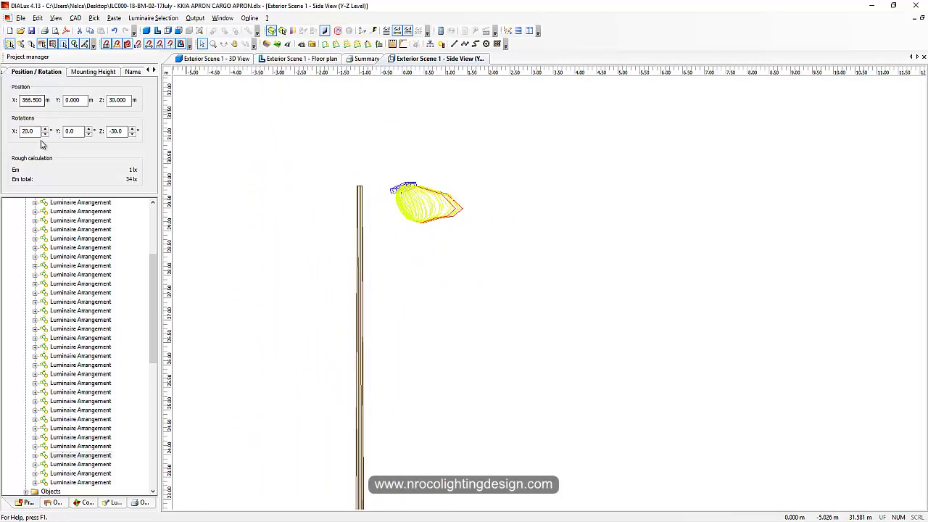
click(384, 176)
click(385, 190)
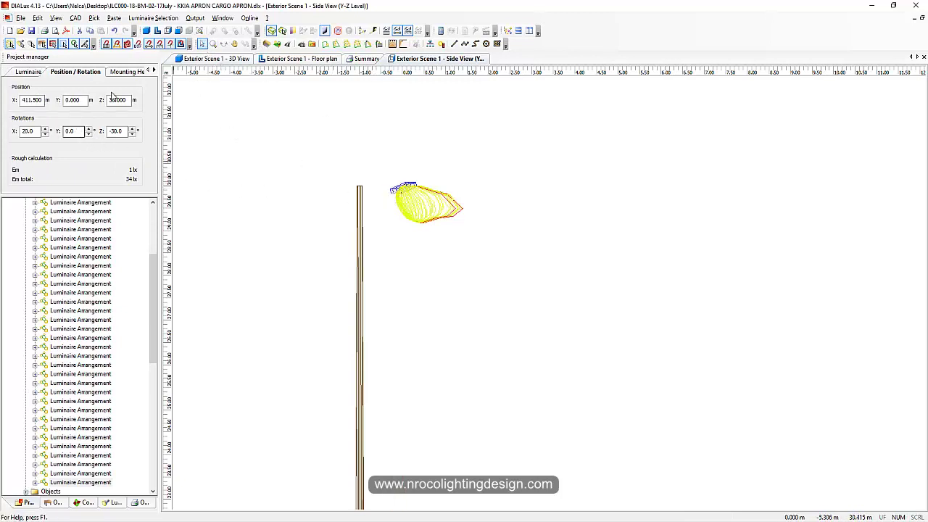
click(121, 72)
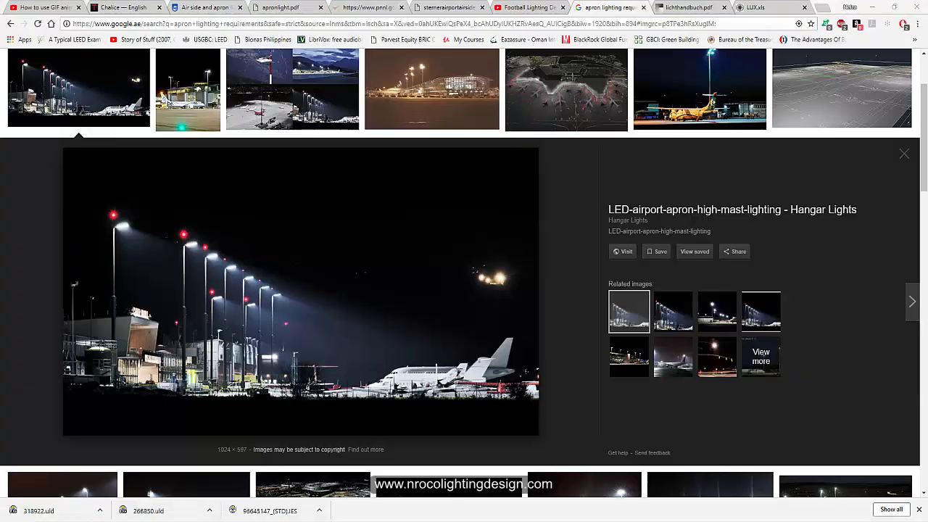
- Switch to the Thorn lighting website in the browser and open its outdoor lighting products
click(226, 487)
click(116, 7)
scroll(310, 295, up, 5)
scroll(735, 296, up, 5)
scroll(508, 292, up, 2)
scroll(417, 269, down, 3)
scroll(418, 268, up, 3)
scroll(218, 275, down, 4)
scroll(223, 283, up, 5)
click(332, 100)
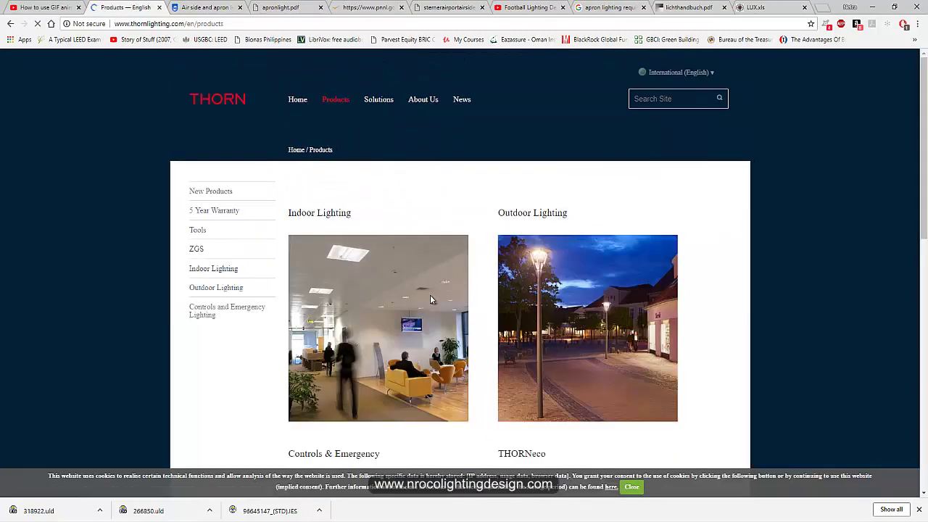
click(611, 335)
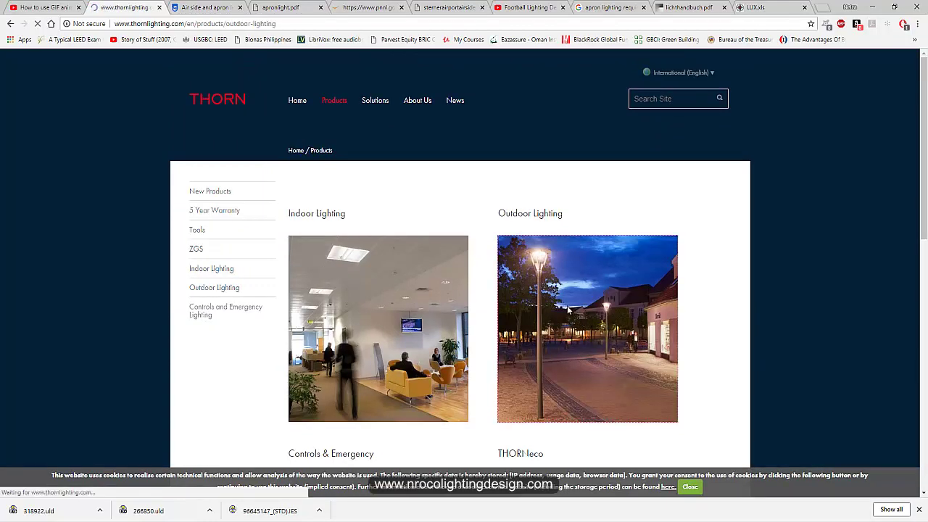
- Open the Area Floodlighting category and its Areaflood Pro product range
scroll(570, 310, down, 3)
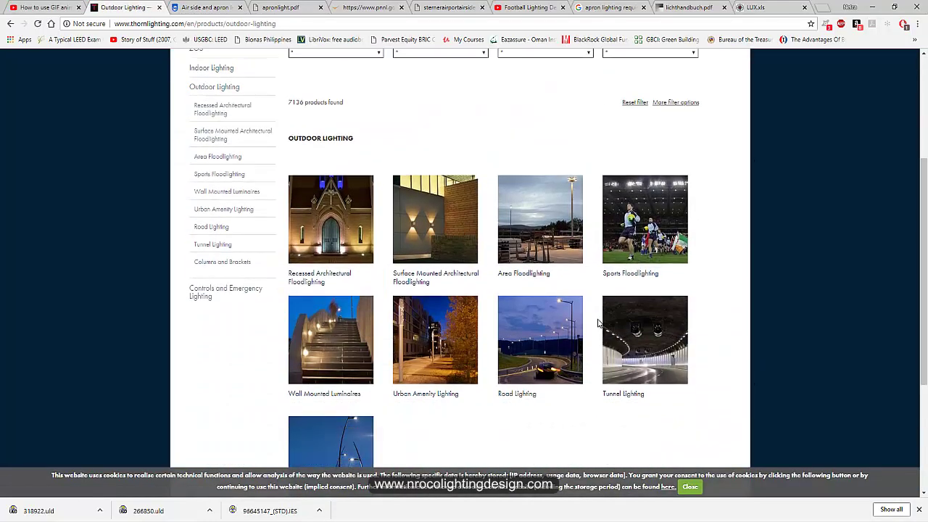
click(550, 228)
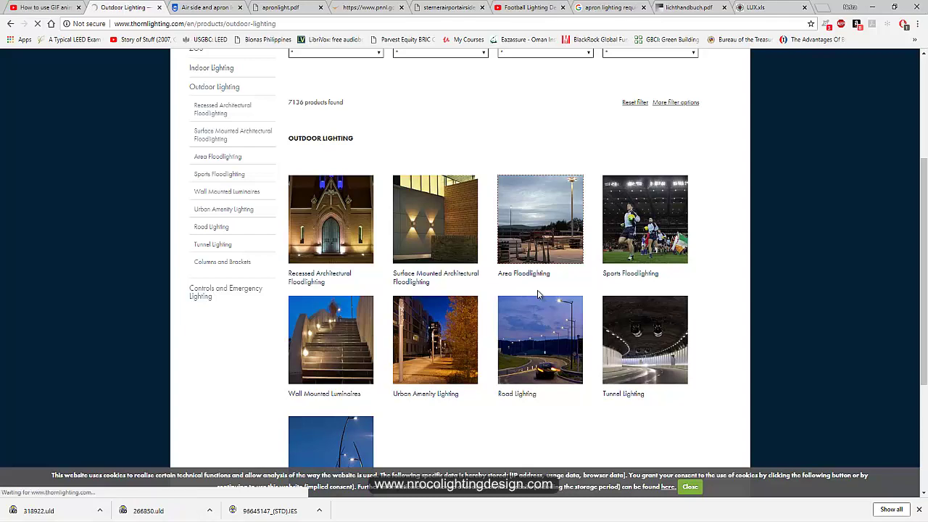
scroll(457, 363, down, 2)
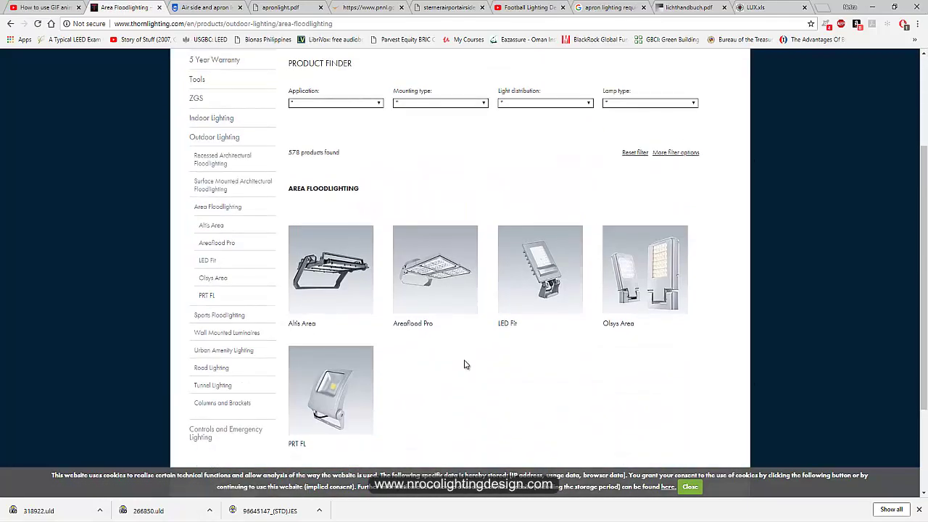
click(439, 273)
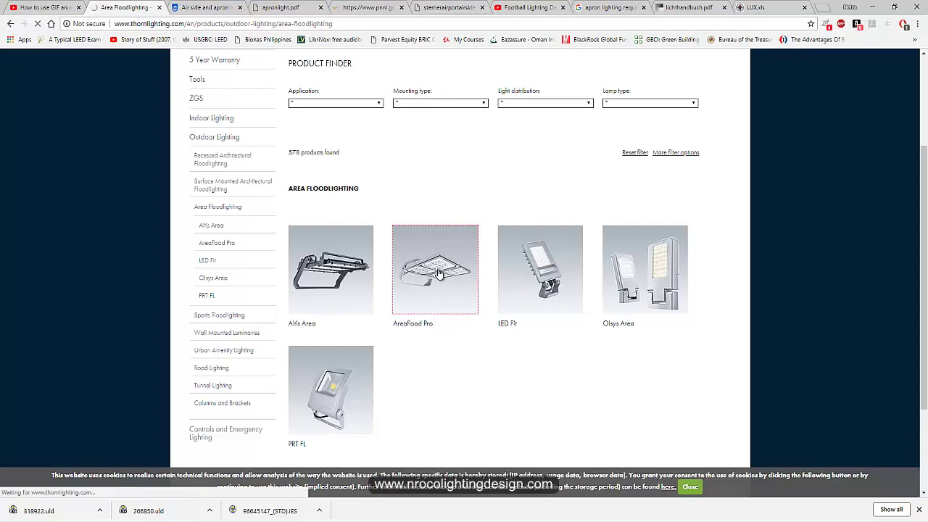
- Browse the Areaflood Pro variants and open the AFP S 24L35-740 A/S4 BPS CL1 with the asymmetric 40° optic
scroll(446, 319, down, 3)
scroll(446, 334, down, 7)
scroll(413, 269, up, 9)
scroll(377, 268, down, 10)
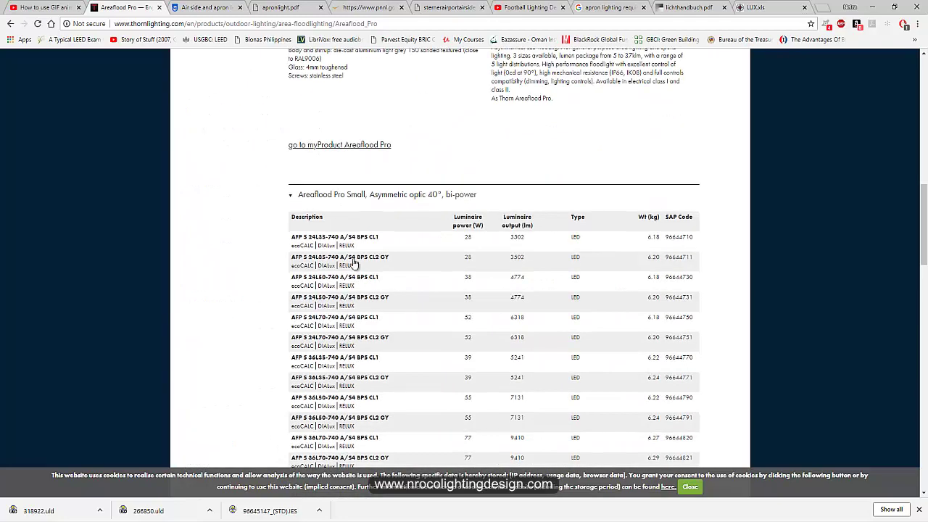
click(324, 236)
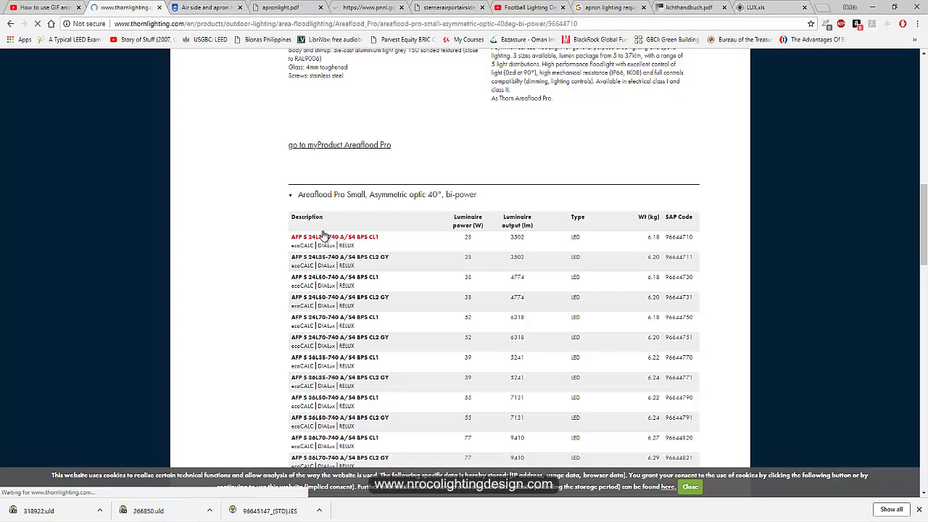
- Examine the floodlight's light distribution curve, technical data and available downloads
scroll(348, 250, down, 5)
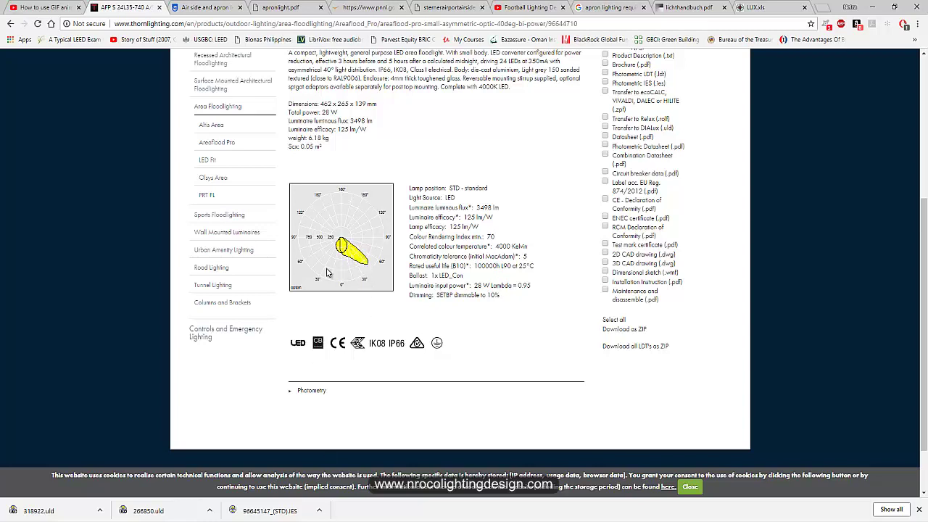
scroll(326, 273, up, 4)
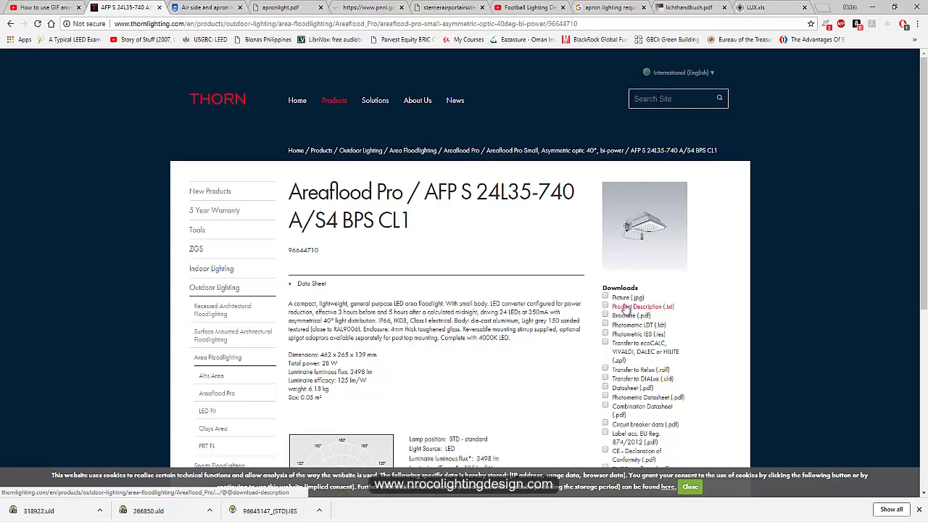
scroll(355, 253, down, 3)
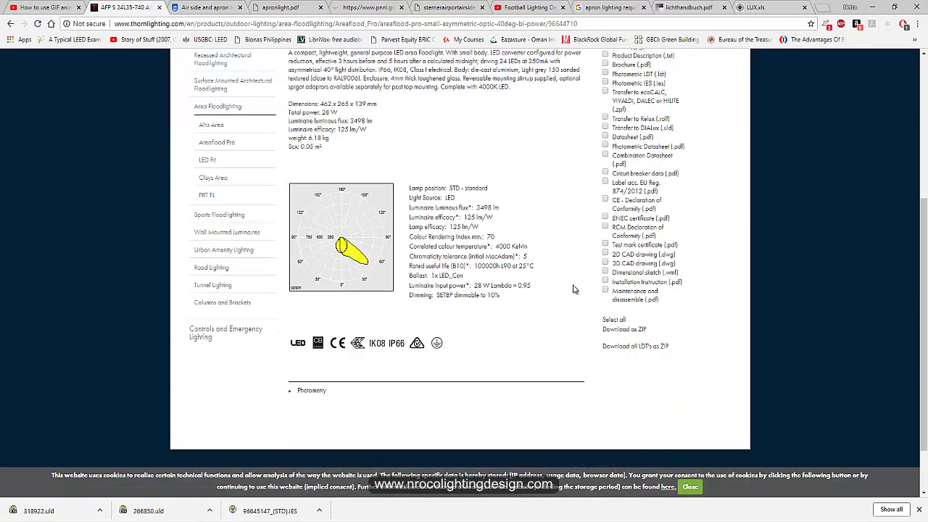
- Switch back to the DIALux apron design and show Exterior Scene 1 in the 3D view
scroll(562, 290, up, 5)
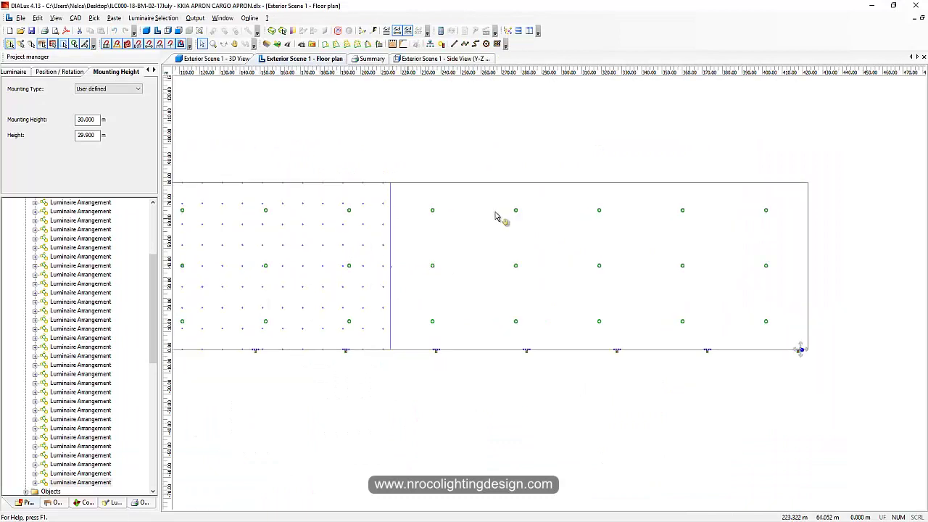
scroll(497, 215, up, 1)
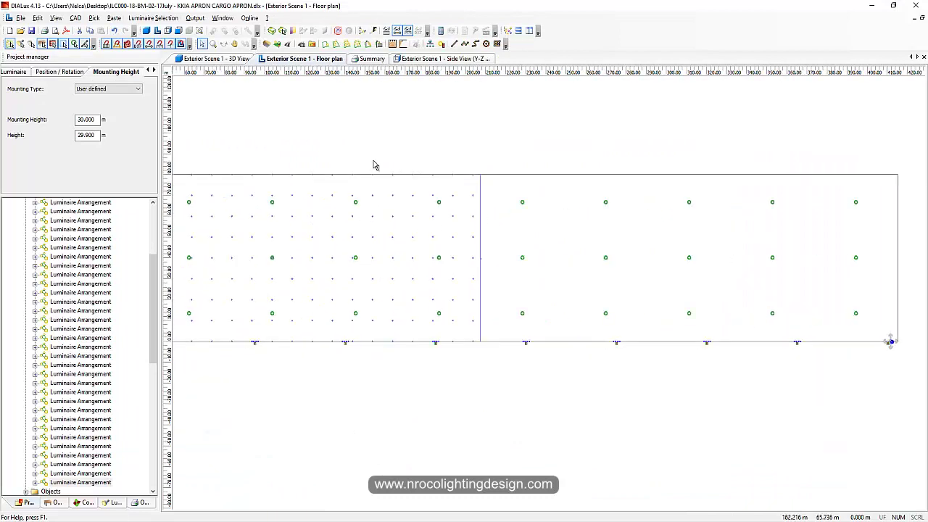
click(225, 59)
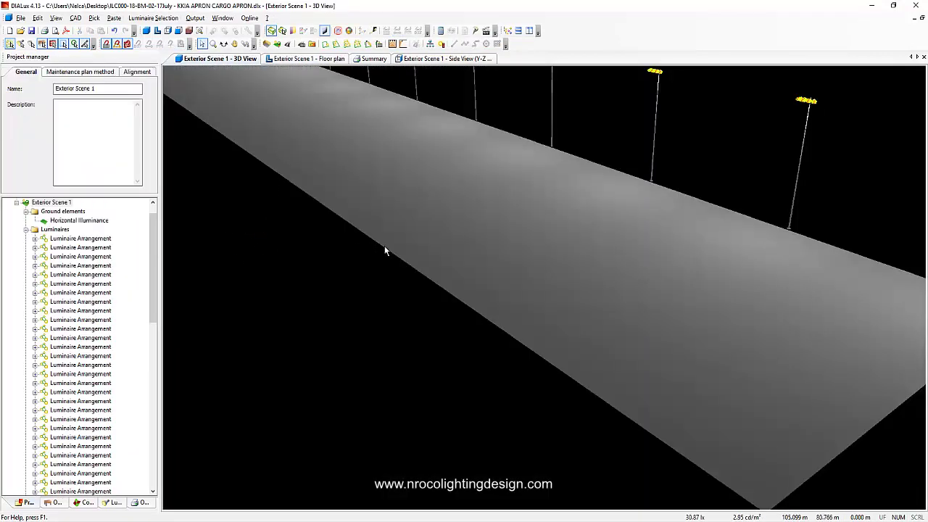
- Examine the full apron surface and its row of floodlight masts in the 3D view
scroll(377, 248, down, 5)
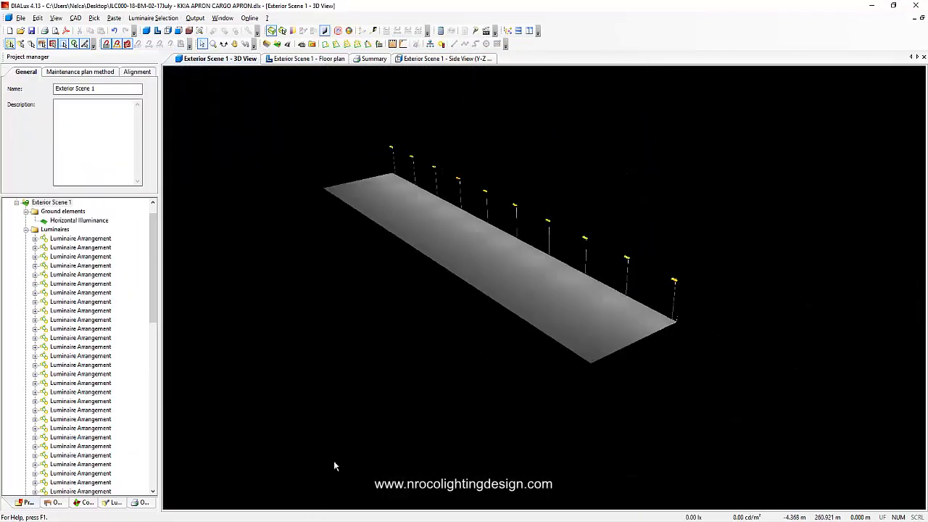
scroll(398, 236, up, 3)
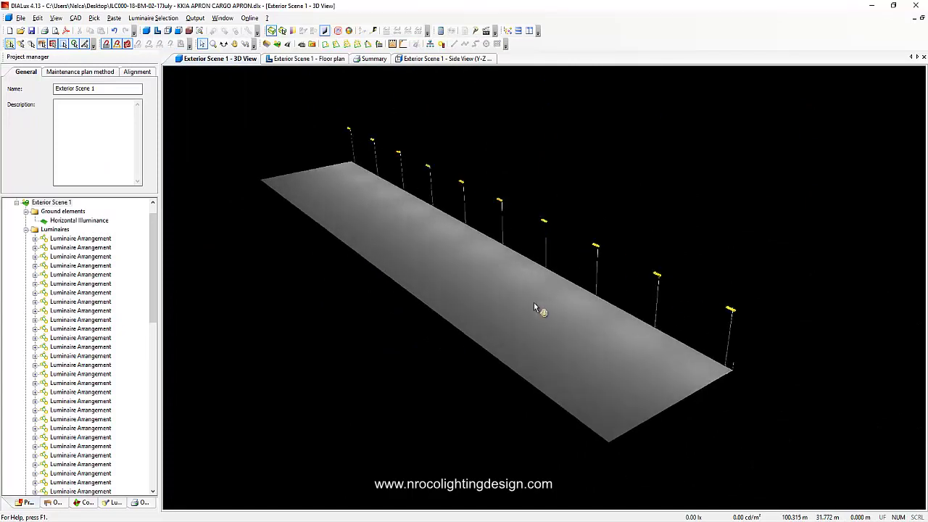
scroll(543, 311, up, 3)
scroll(381, 309, up, 1)
drag(382, 309, 356, 331)
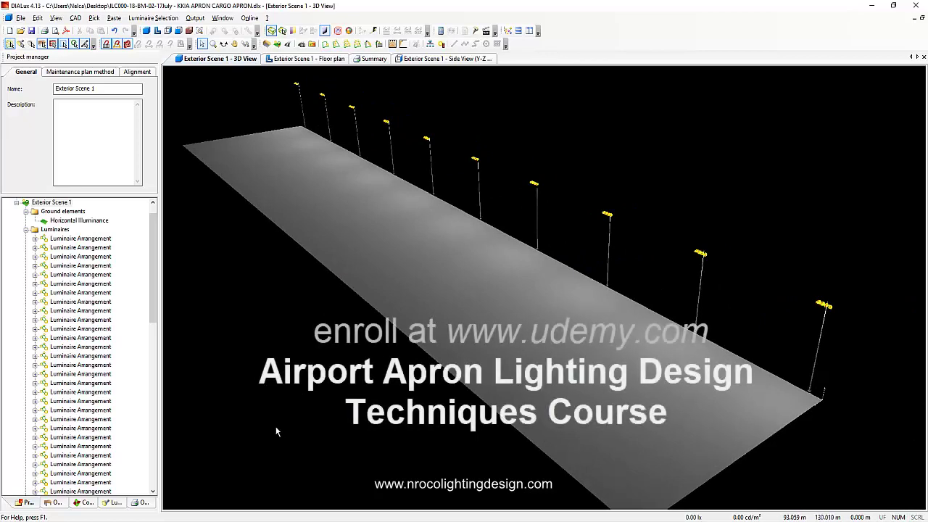
- View the Apron Image 1 picture in Microsoft Office 2010, and return to DIALux to view the apron from another angle
key(alt+Tab)
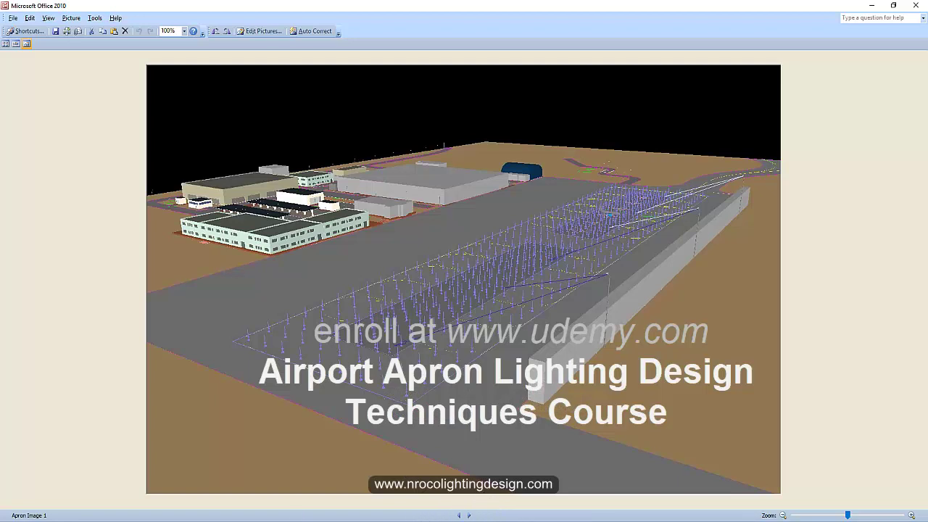
mouse_move(224, 519)
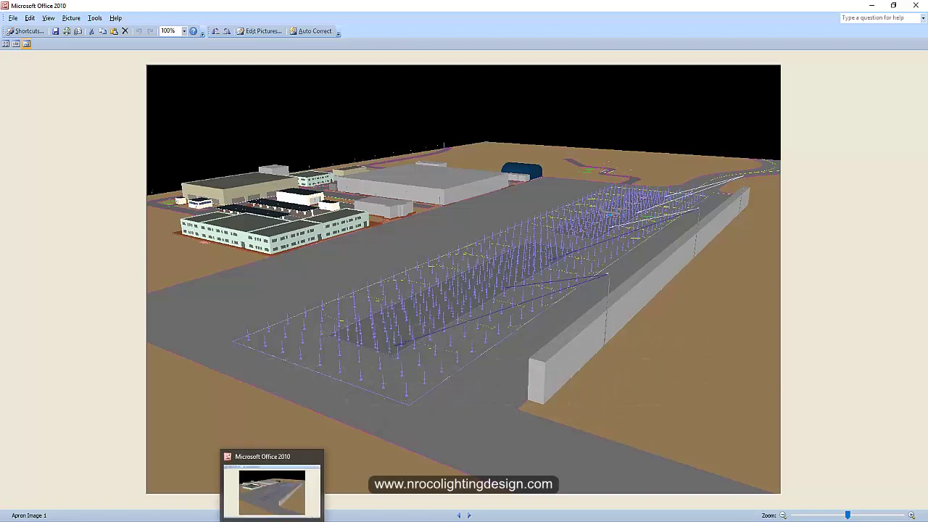
click(272, 519)
click(223, 43)
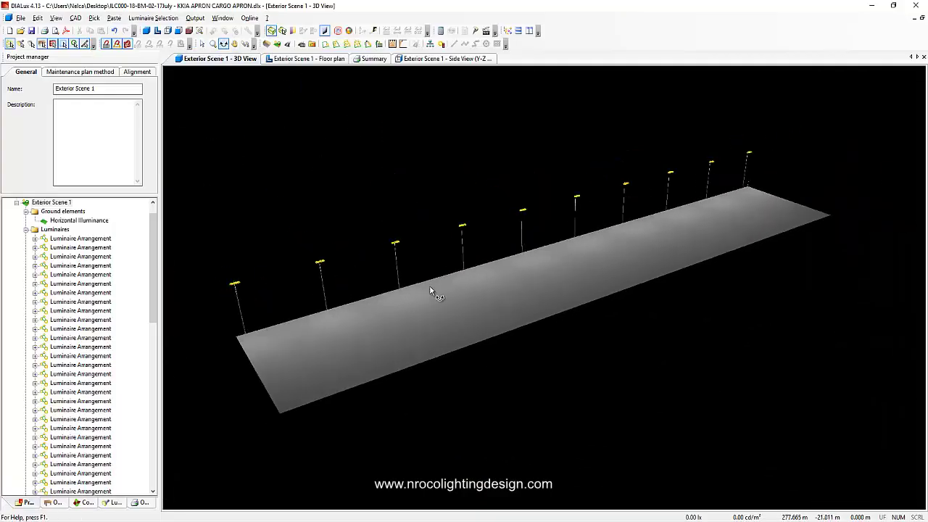